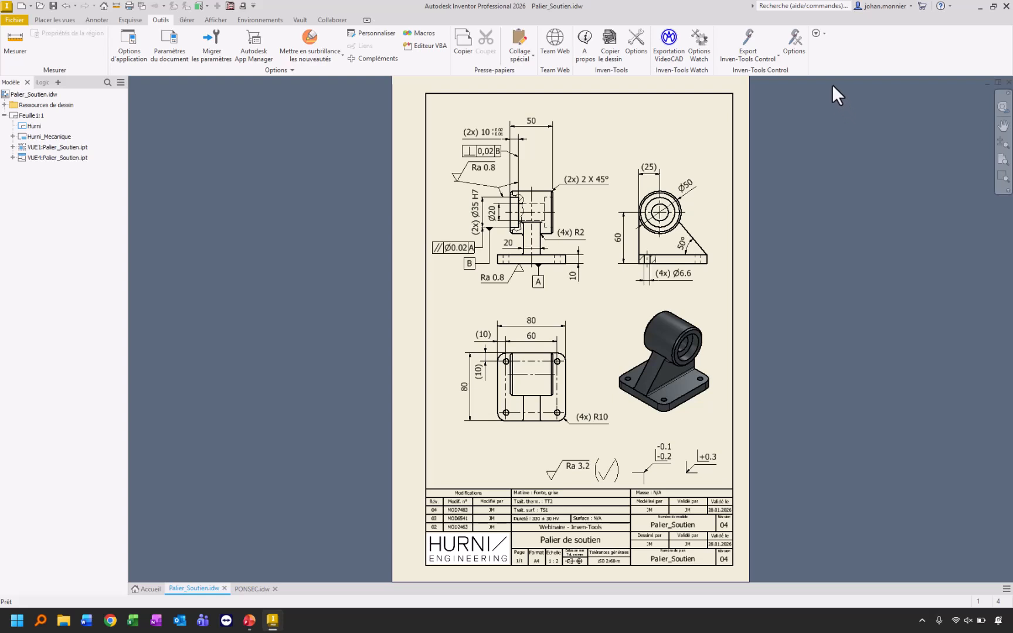
Step: Review the Inven-Tools Control options and the list of available control export commands
click(796, 43)
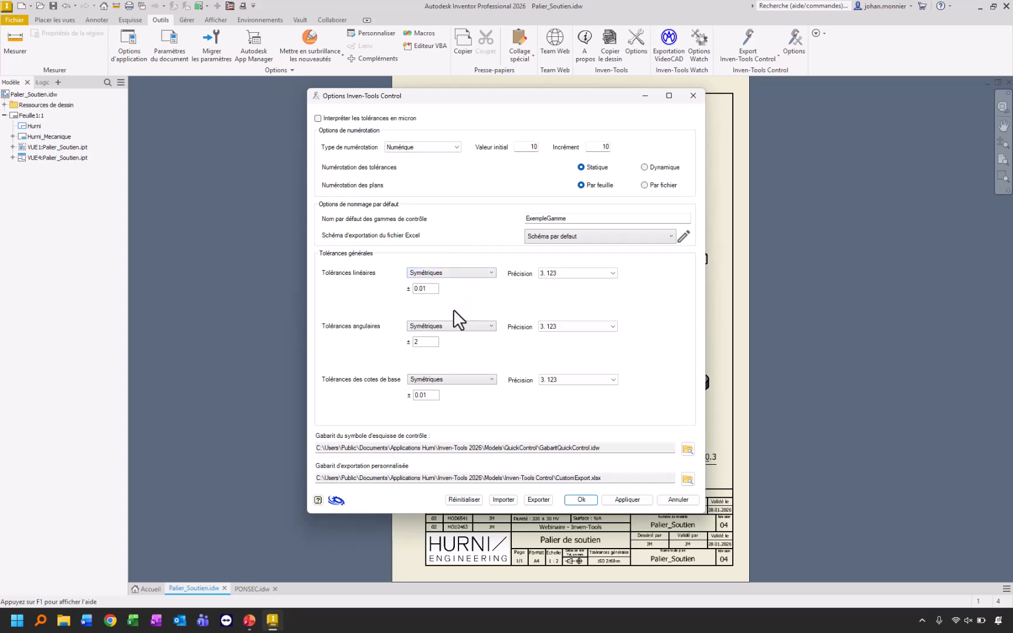
click(578, 500)
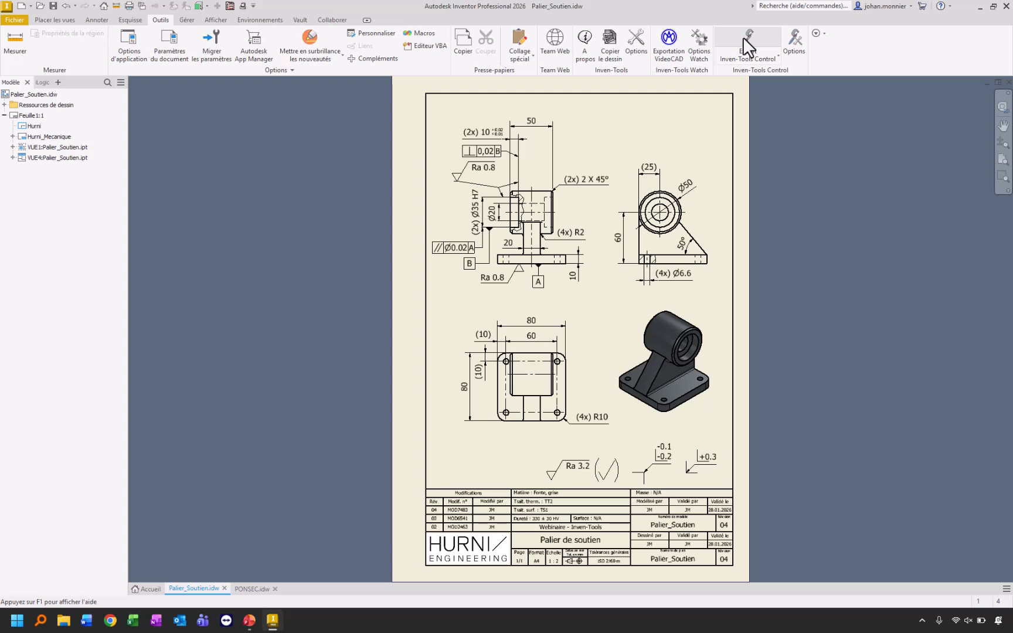
click(733, 55)
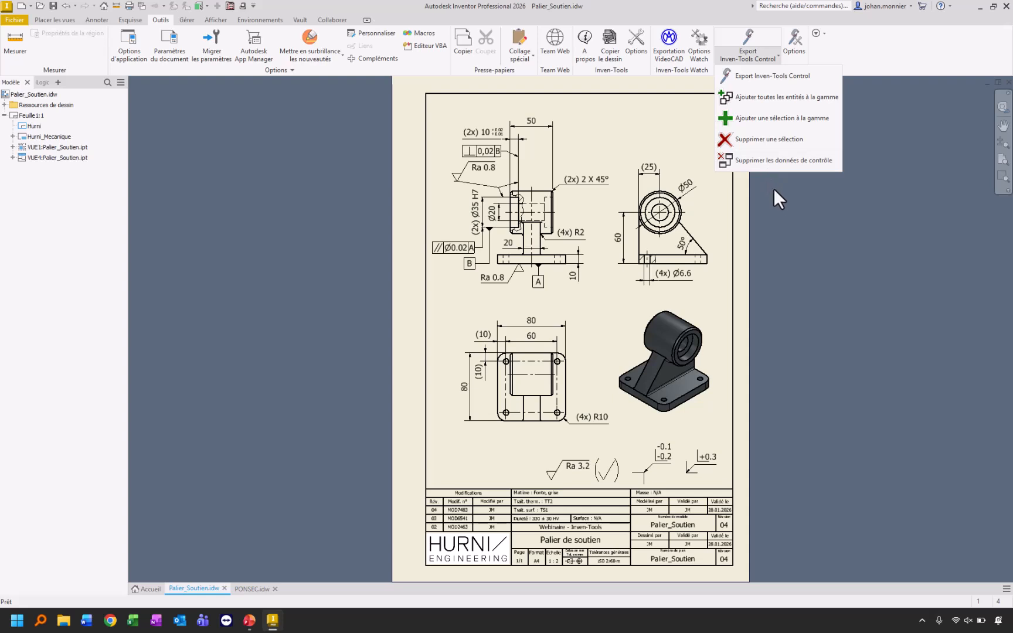
click(783, 199)
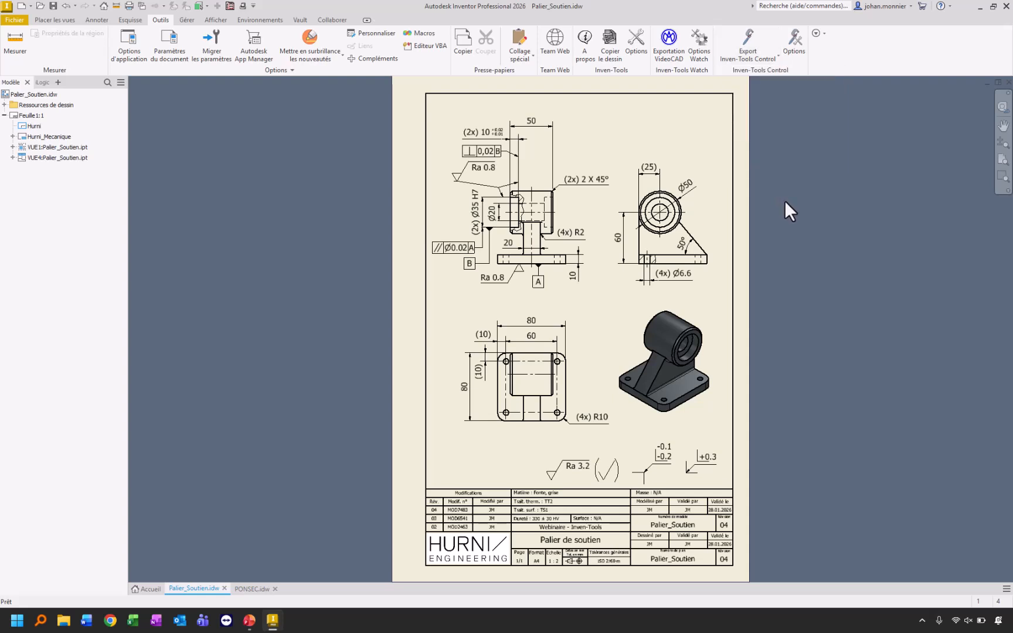
Step: Open the Inven-Tools Control export, review its QuickControl options and add a control range named ExempleGamme 1
click(734, 40)
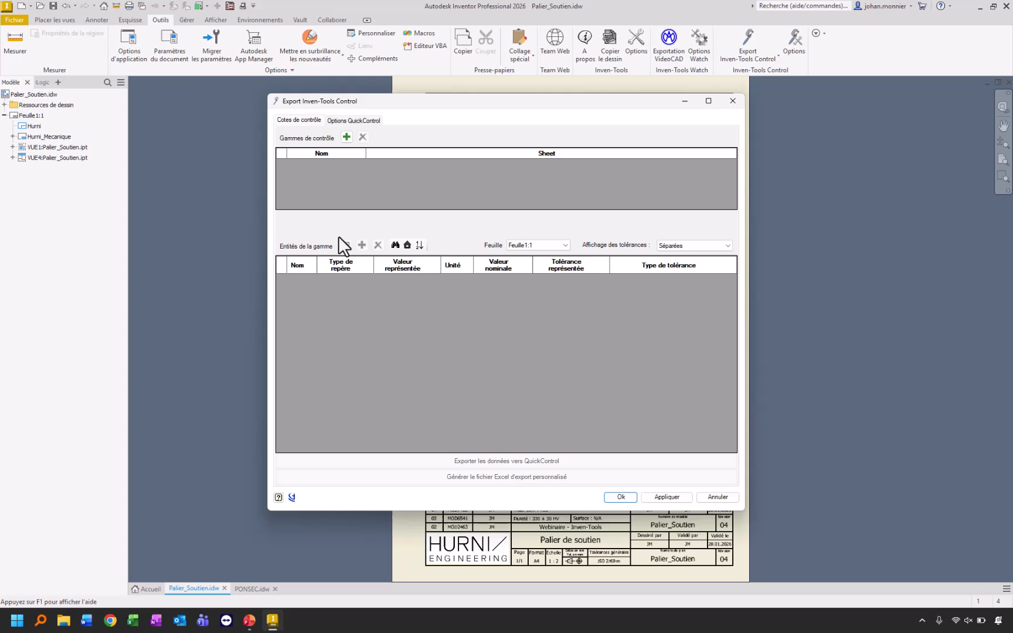
click(356, 119)
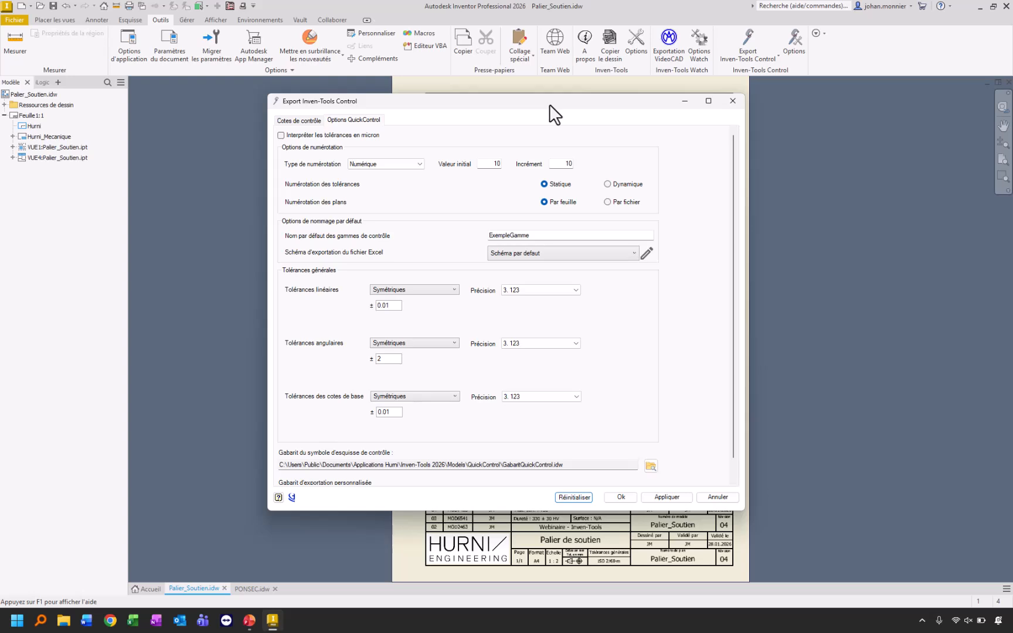
drag(549, 104, 549, 109)
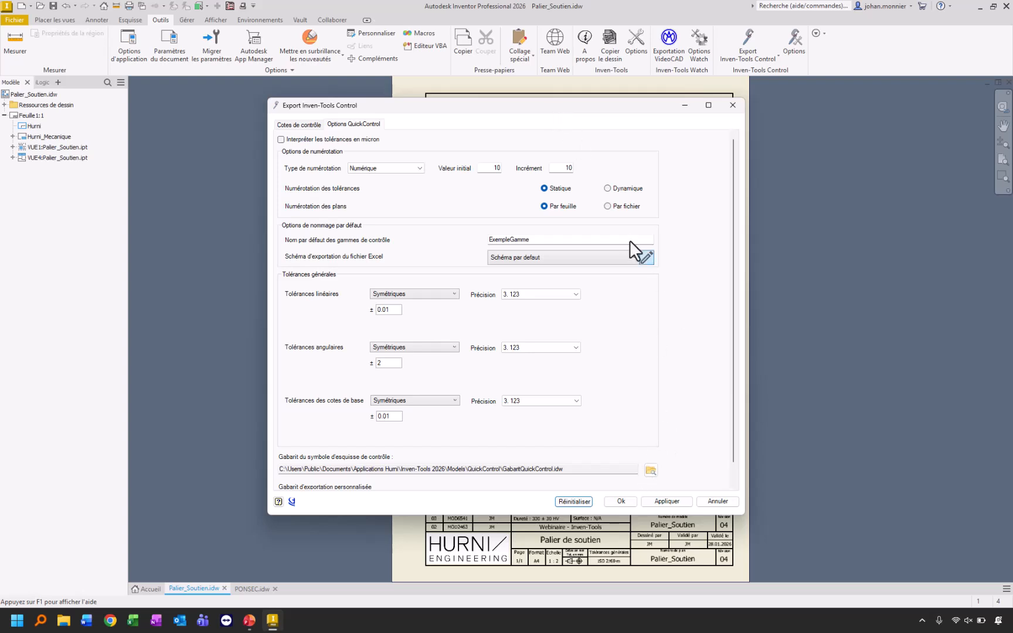
click(304, 125)
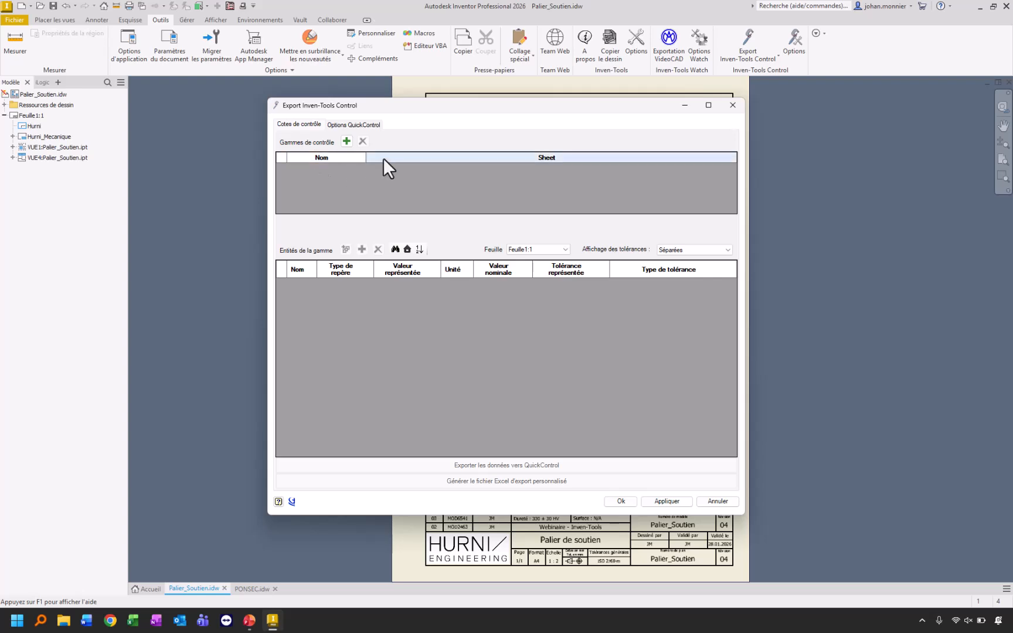
click(347, 142)
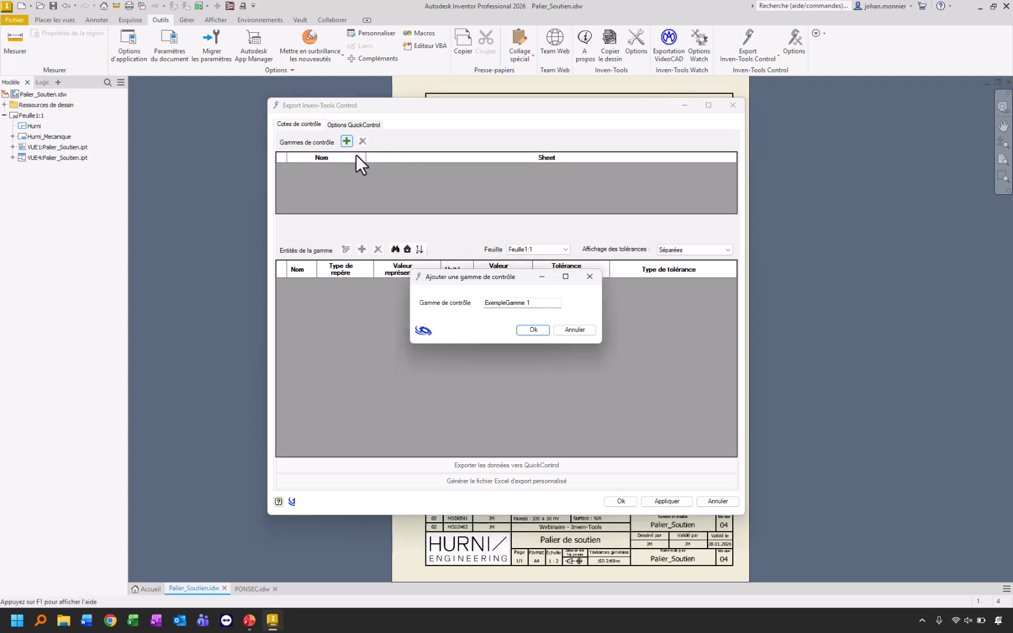
click(539, 331)
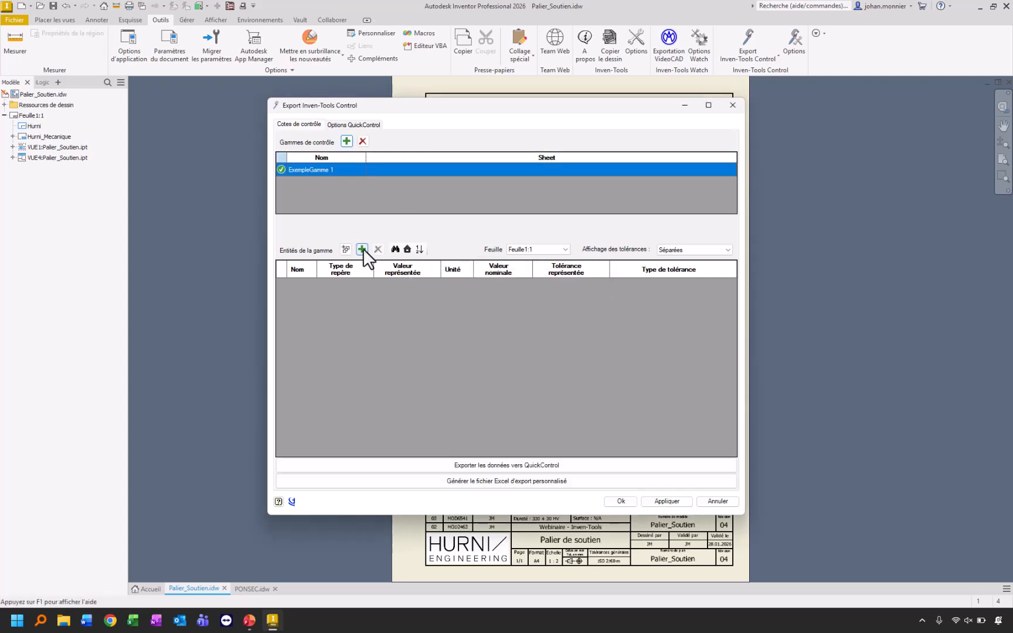
Step: Add the (2x) 10, (2x) Ø35 H7, 50, 50° and Ø50 dimensions to the control range ExempleGamme 1
click(363, 249)
click(271, 621)
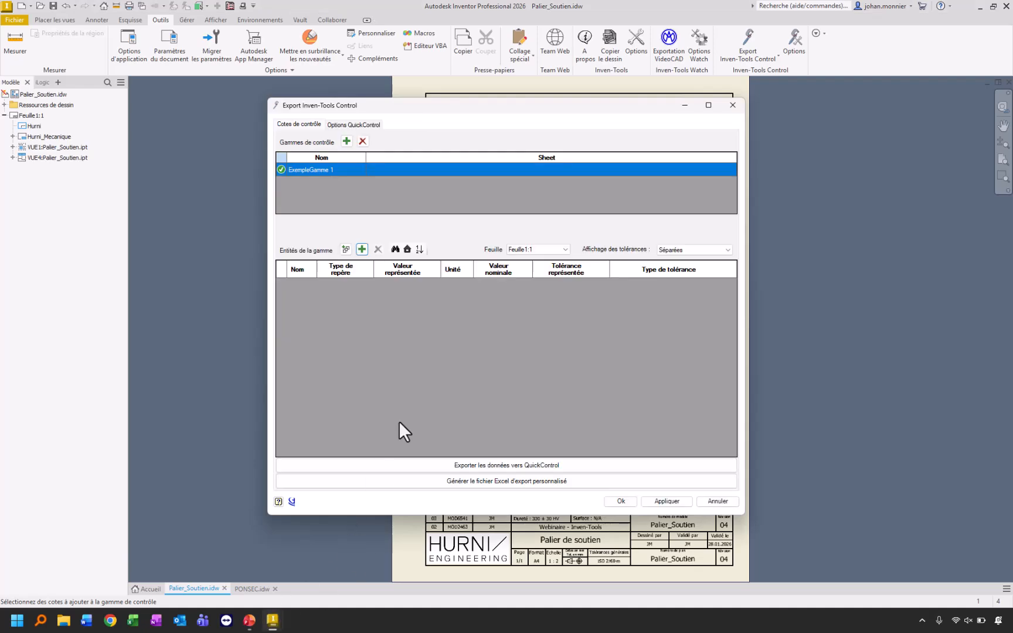
click(683, 106)
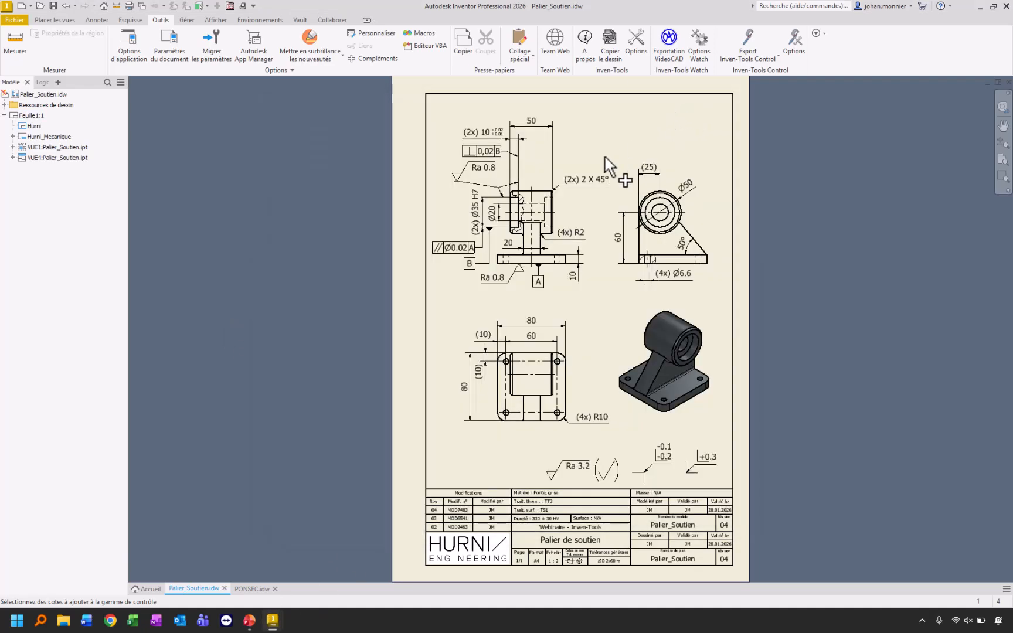
scroll(495, 139, up, 5)
click(442, 136)
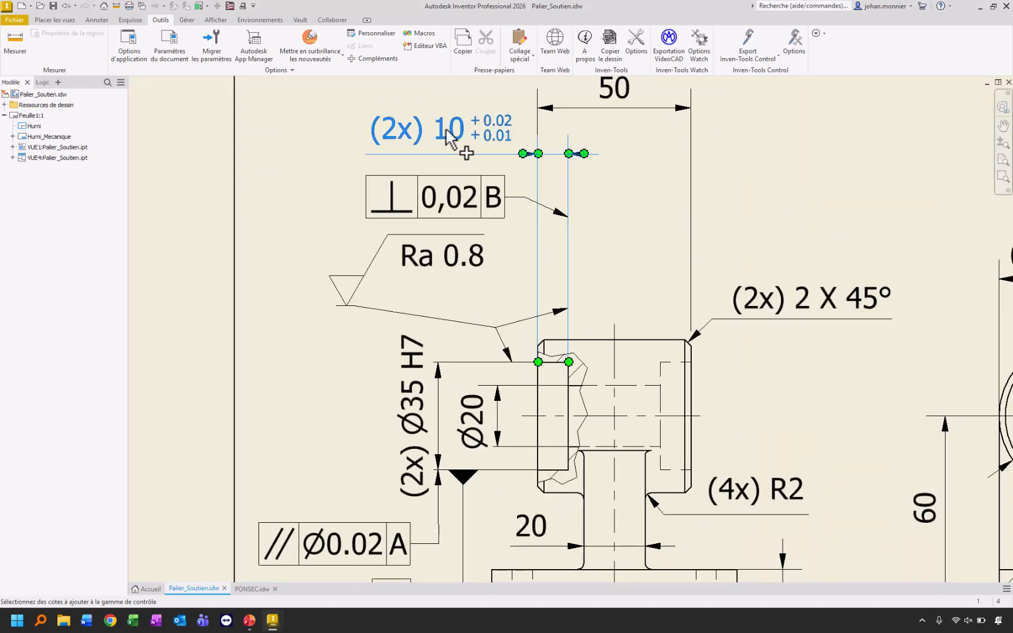
scroll(452, 130, down, 3)
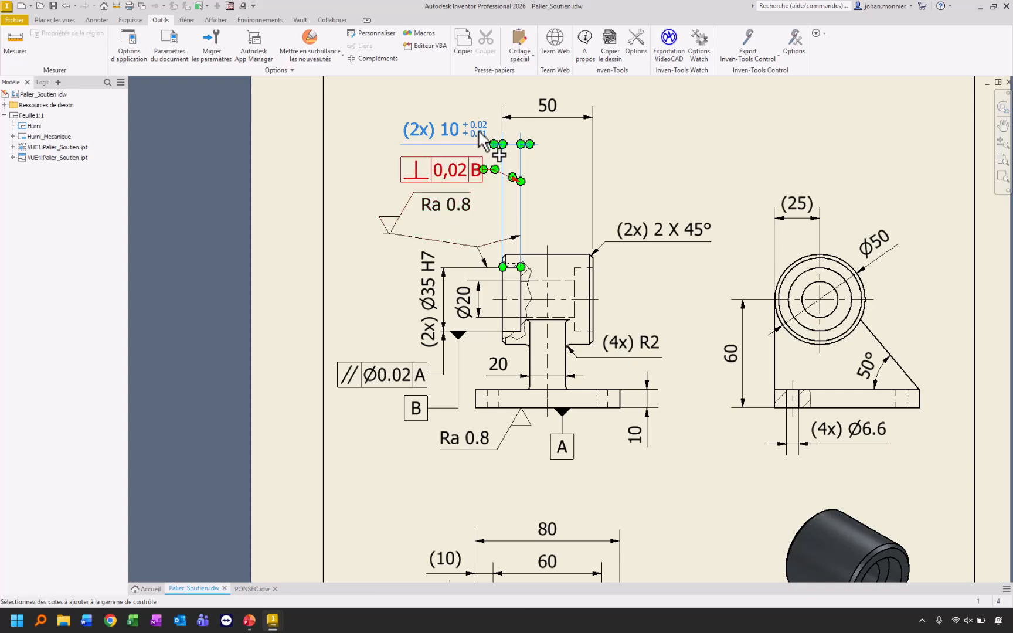
click(430, 291)
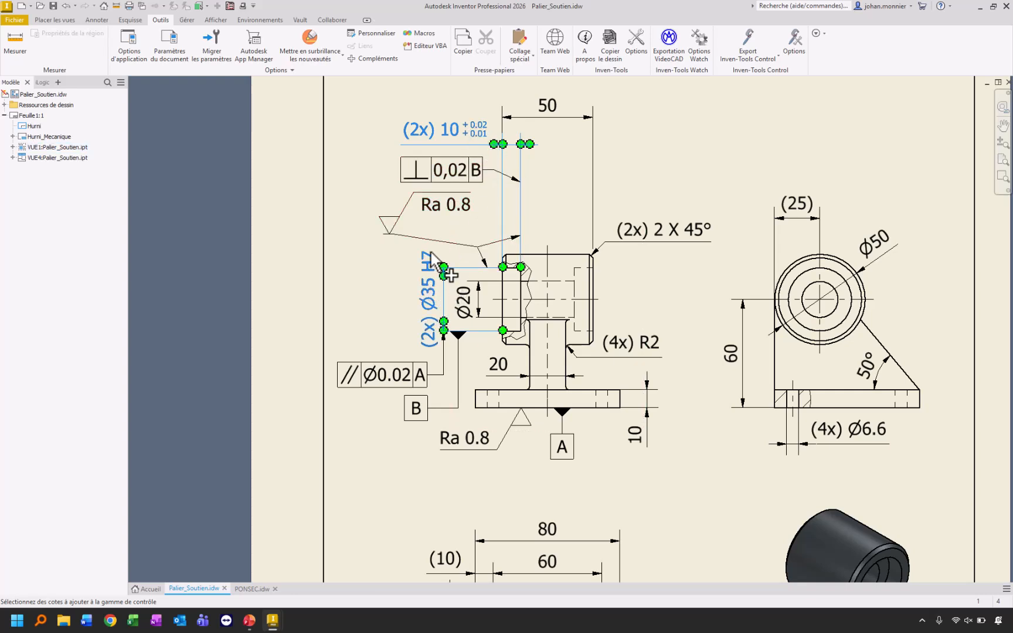
click(567, 126)
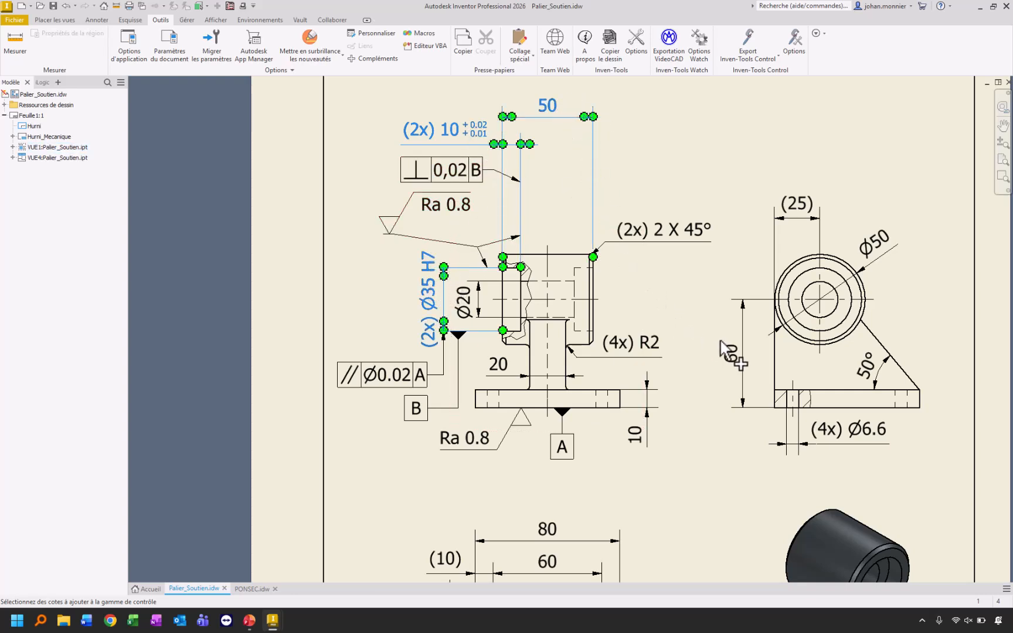
click(867, 364)
click(877, 241)
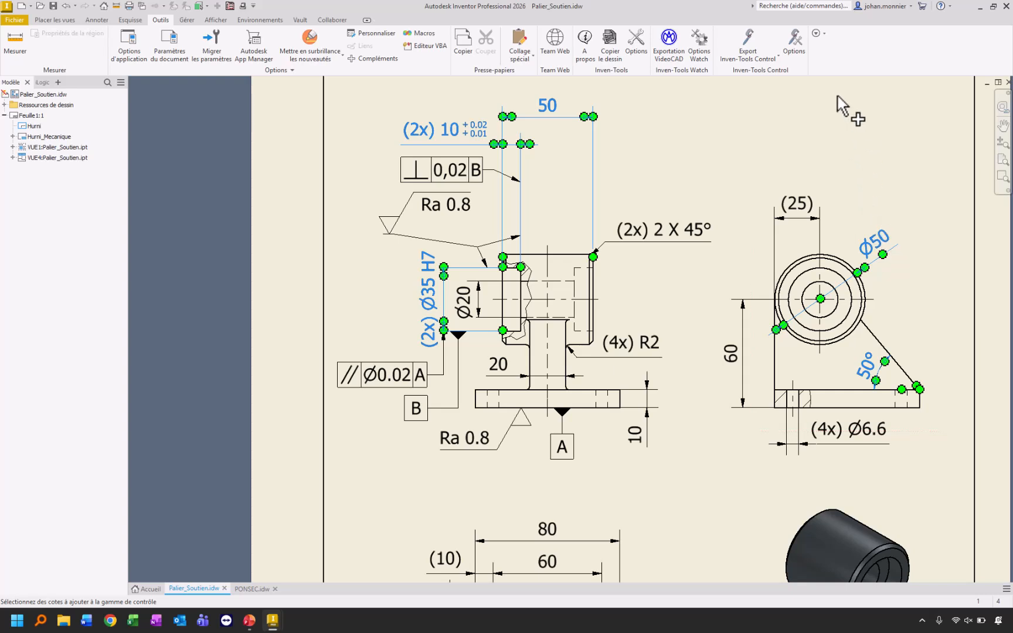
right_click(803, 36)
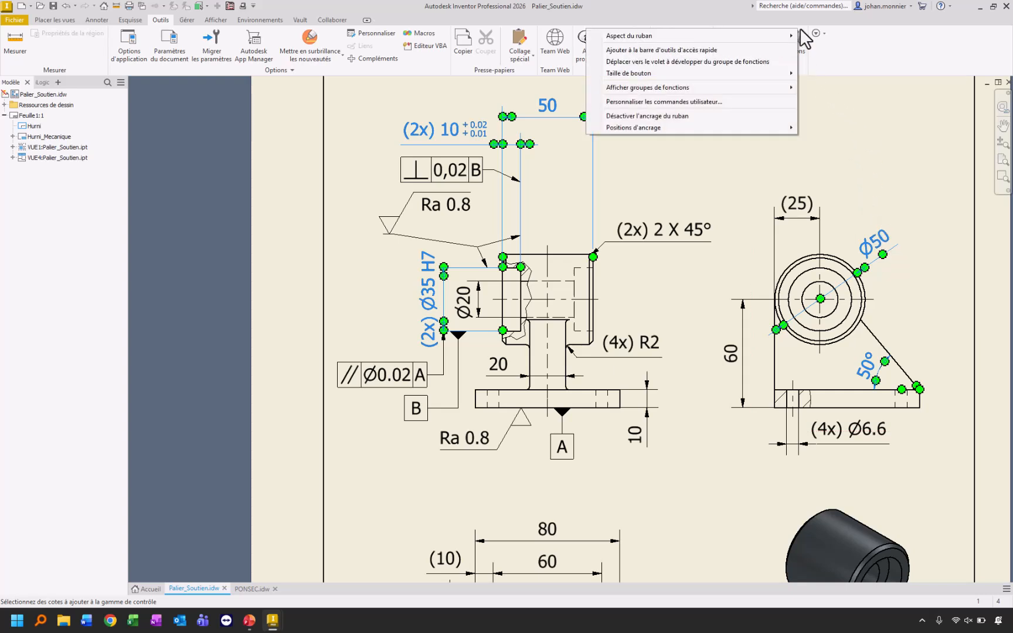
click(843, 128)
right_click(840, 138)
click(889, 135)
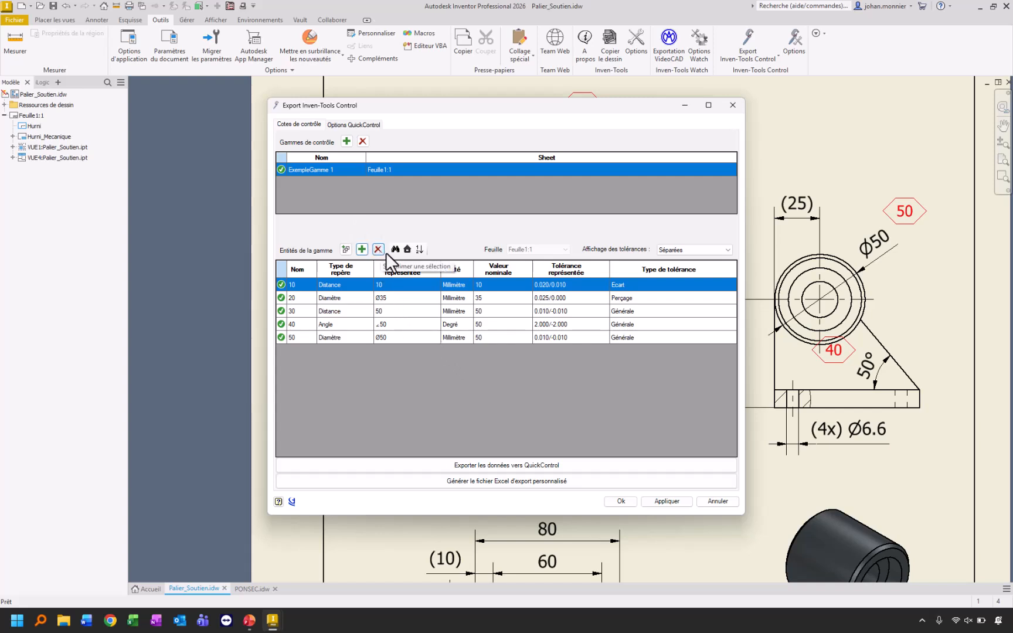
Step: Switch the tolerance display of the range's entities to Groupées, then to Séparées
click(419, 250)
click(194, 125)
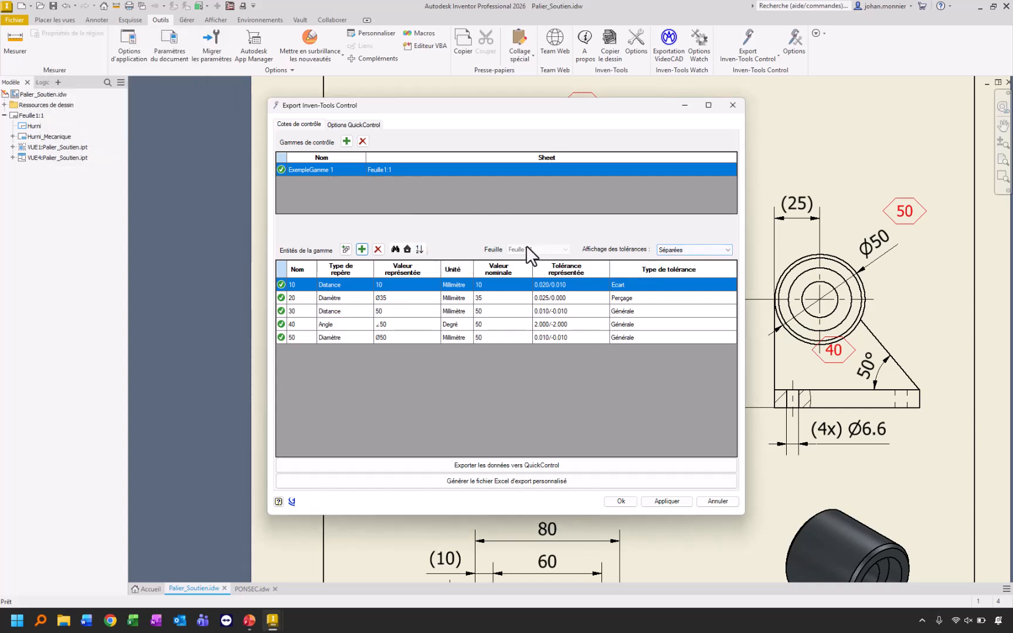
click(711, 251)
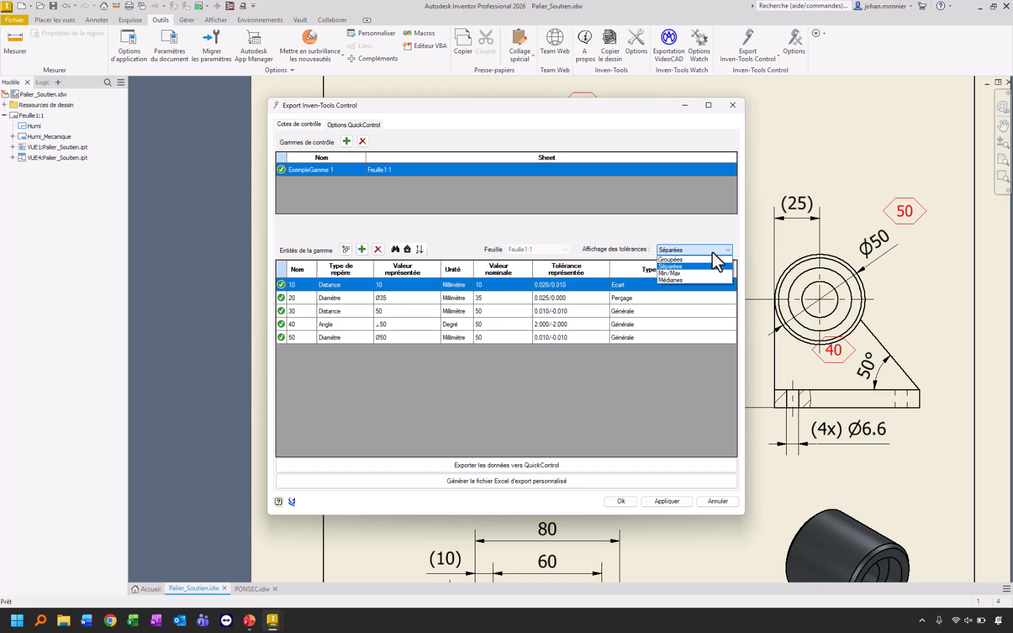
click(671, 258)
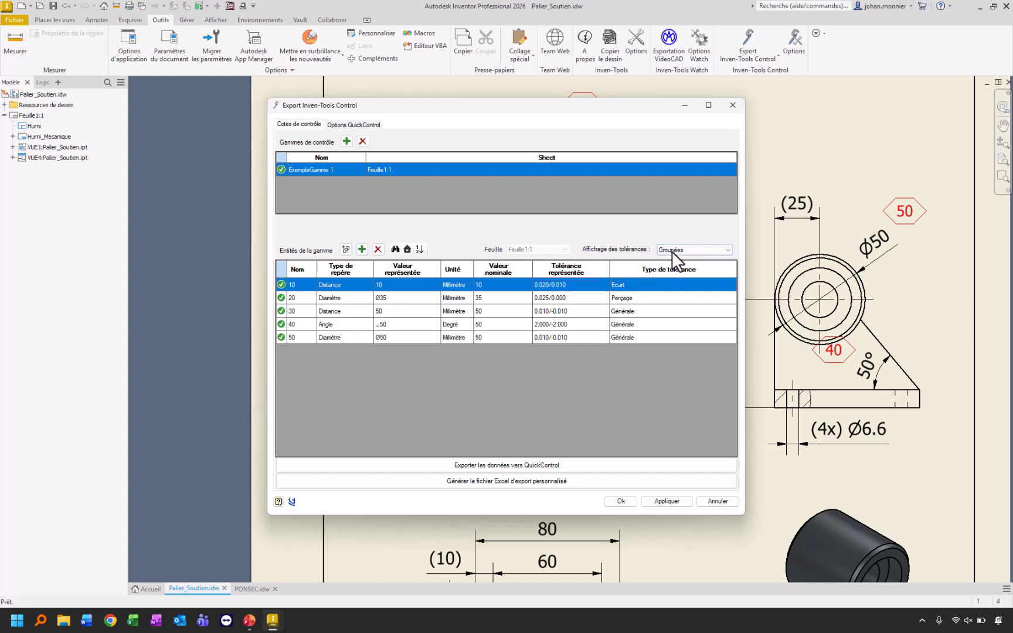
click(672, 251)
click(673, 266)
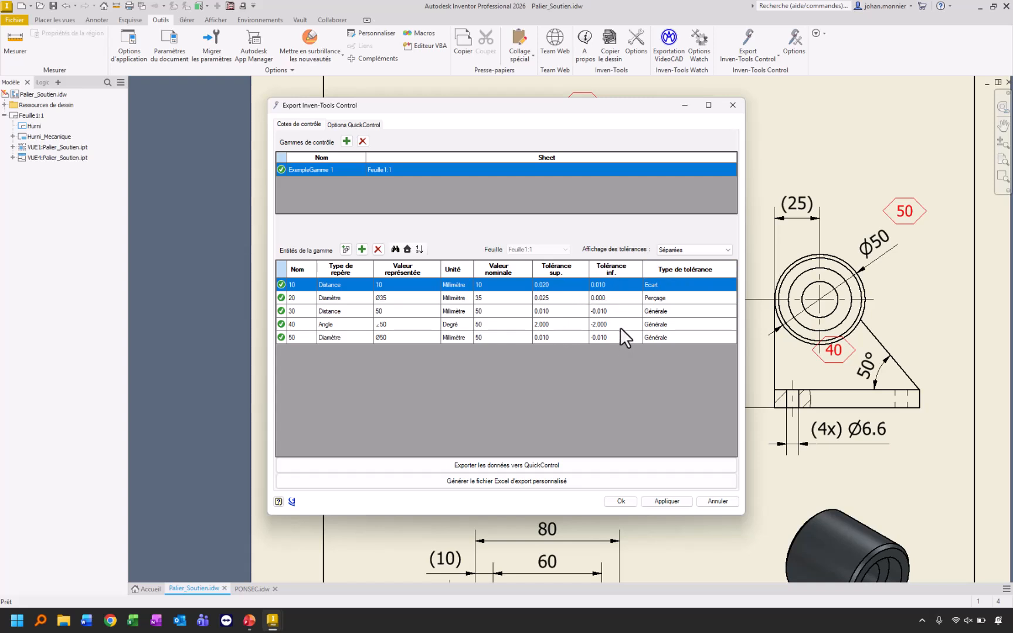
Step: Export the range's data to QuickControl without opening the file location, then review the Excel workbook and close it
click(499, 464)
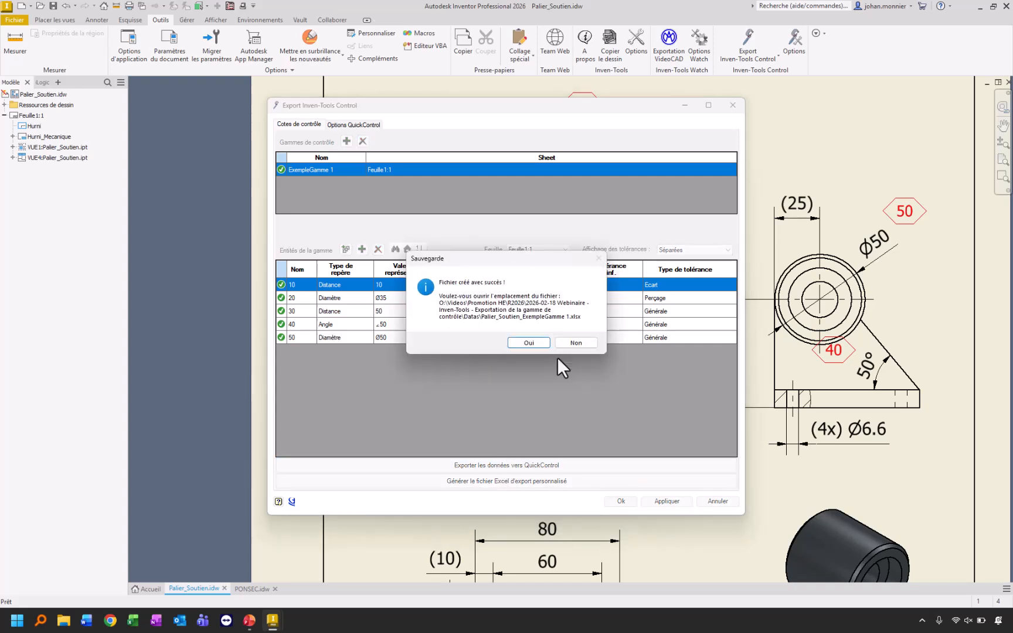
click(590, 343)
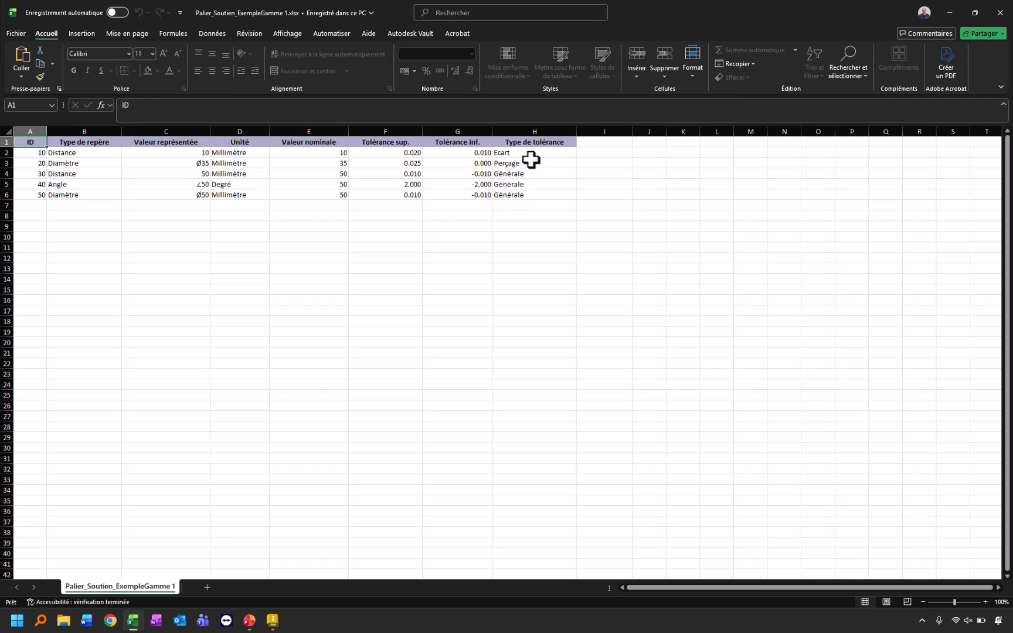
click(1000, 12)
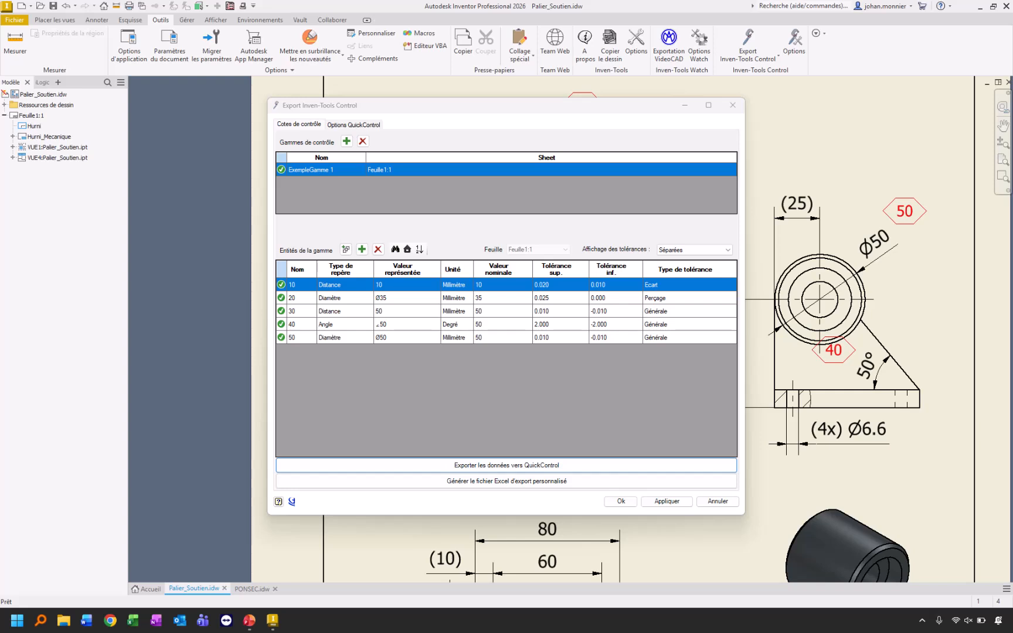
Step: Rename the Ø35 diameter entity of the control range as 25 and accept the export settings
click(302, 299)
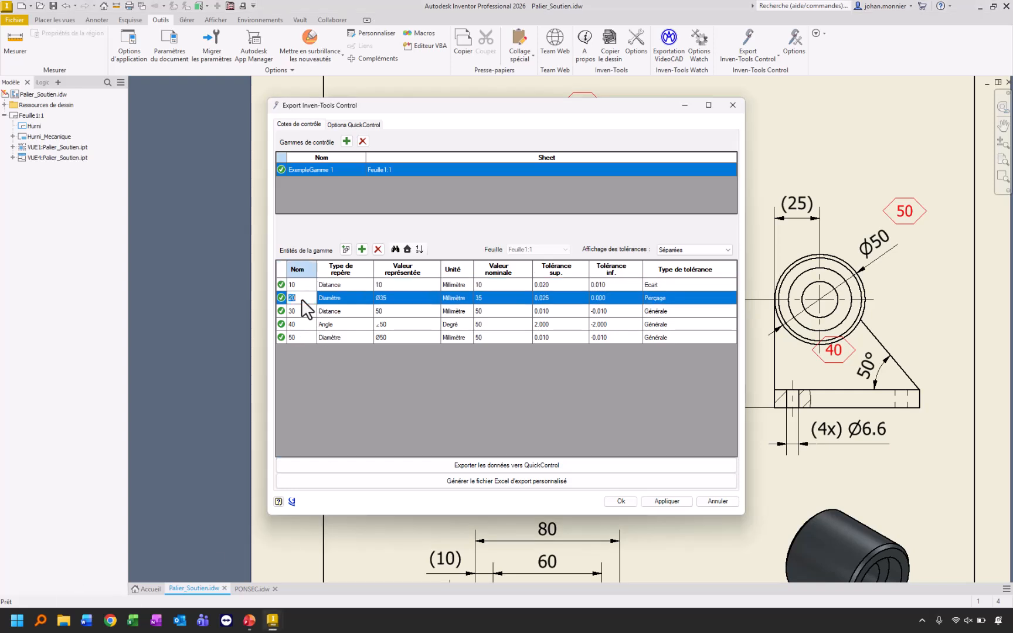
text(25)
click(632, 500)
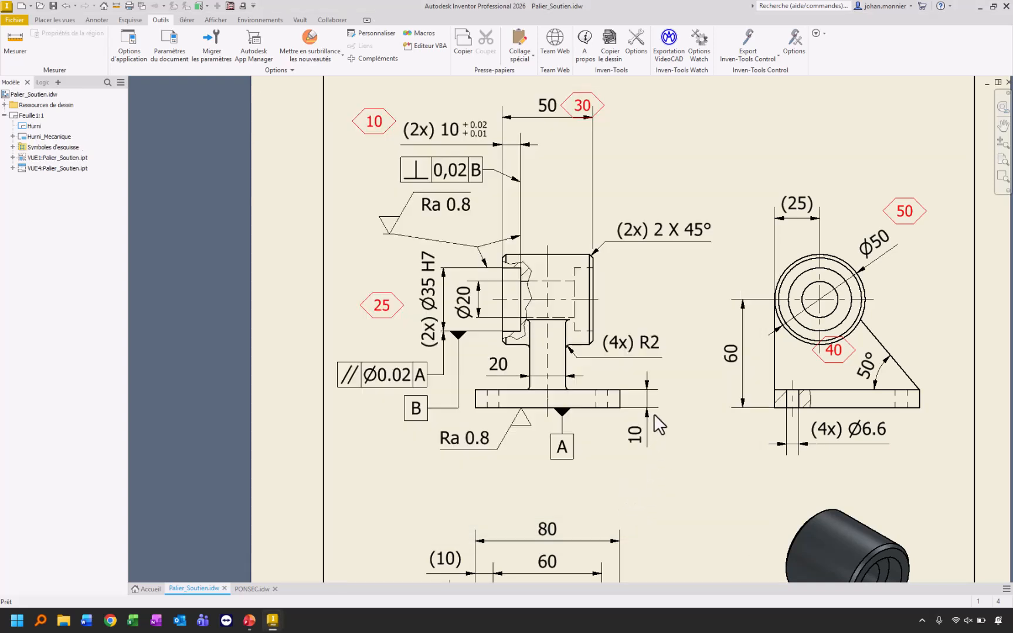
Step: Reposition the control balloons 25, 10, 30, 50 and 40 beside their dimensions, clear of the drawing views
click(387, 298)
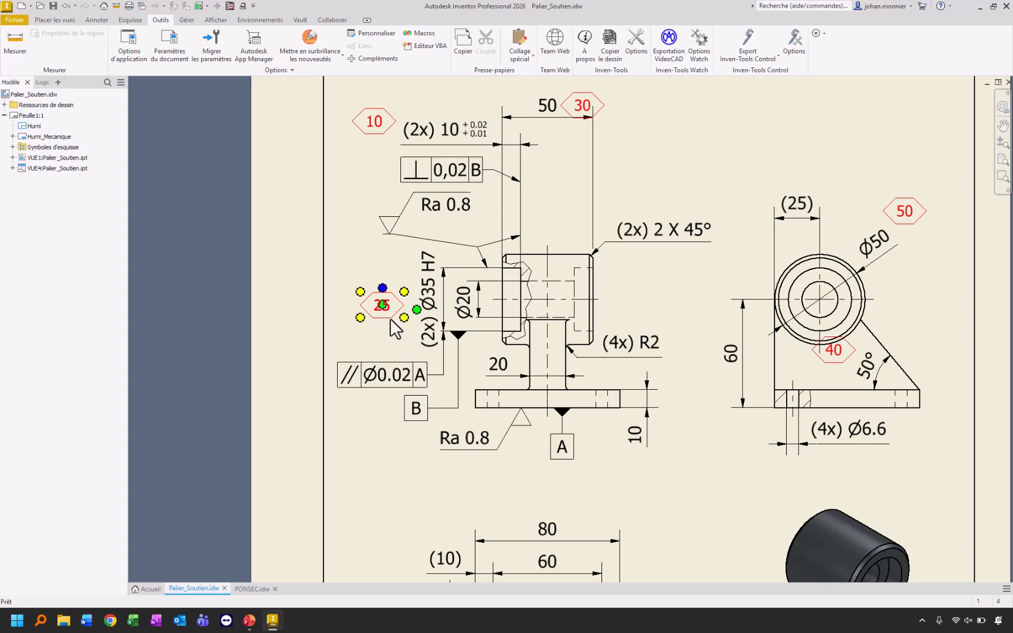
mouse_move(385, 304)
mouse_down()
mouse_move(338, 295)
mouse_move(160, 399)
mouse_move(613, 432)
mouse_move(401, 151)
mouse_move(374, 335)
mouse_move(391, 305)
mouse_up()
drag(376, 127, 373, 132)
drag(585, 112, 583, 97)
drag(905, 212, 909, 228)
drag(835, 351, 907, 345)
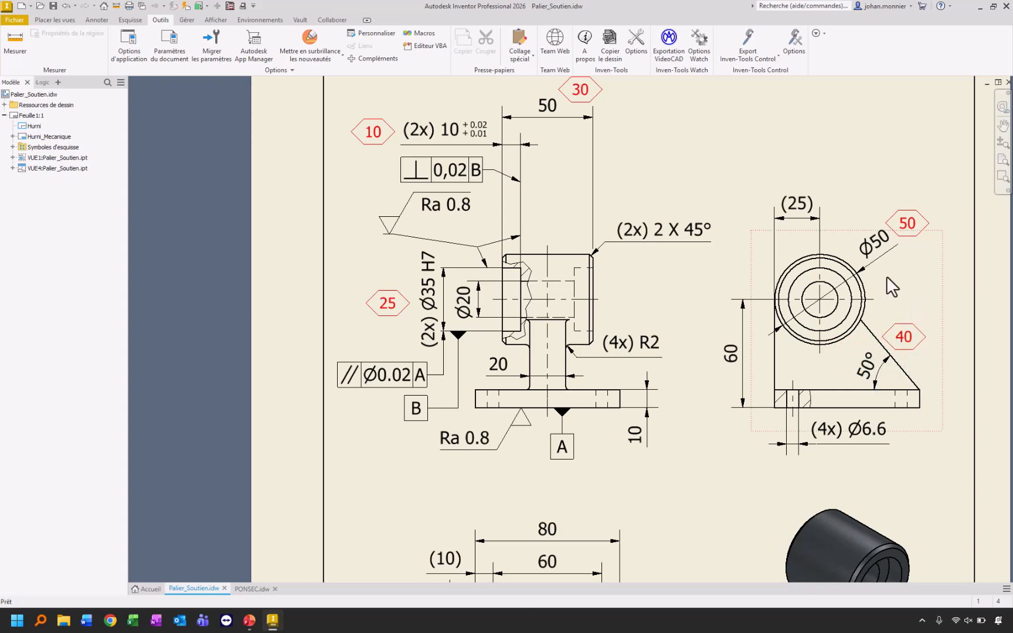
Step: Change the balloon number of the (2x) 10 dimension to 15 and check it in the control range's entity list
double_click(374, 134)
text(15)
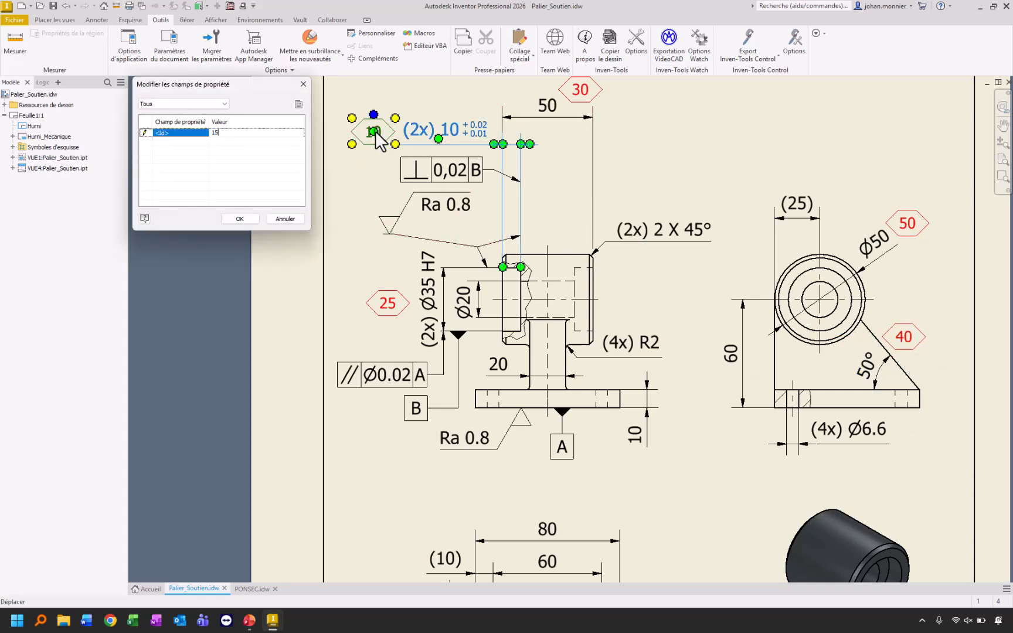
click(245, 216)
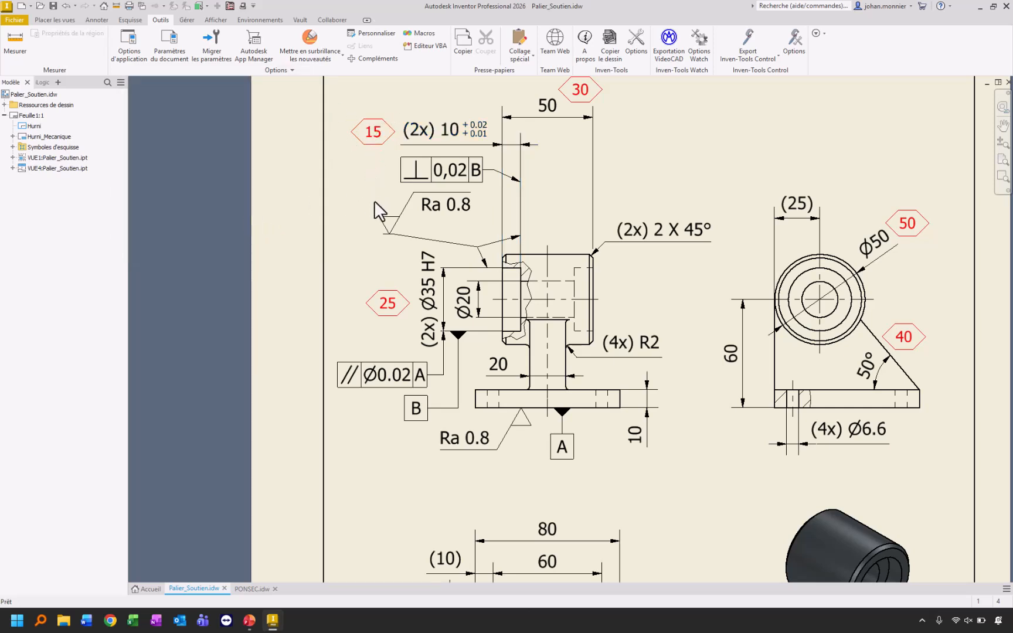
click(756, 41)
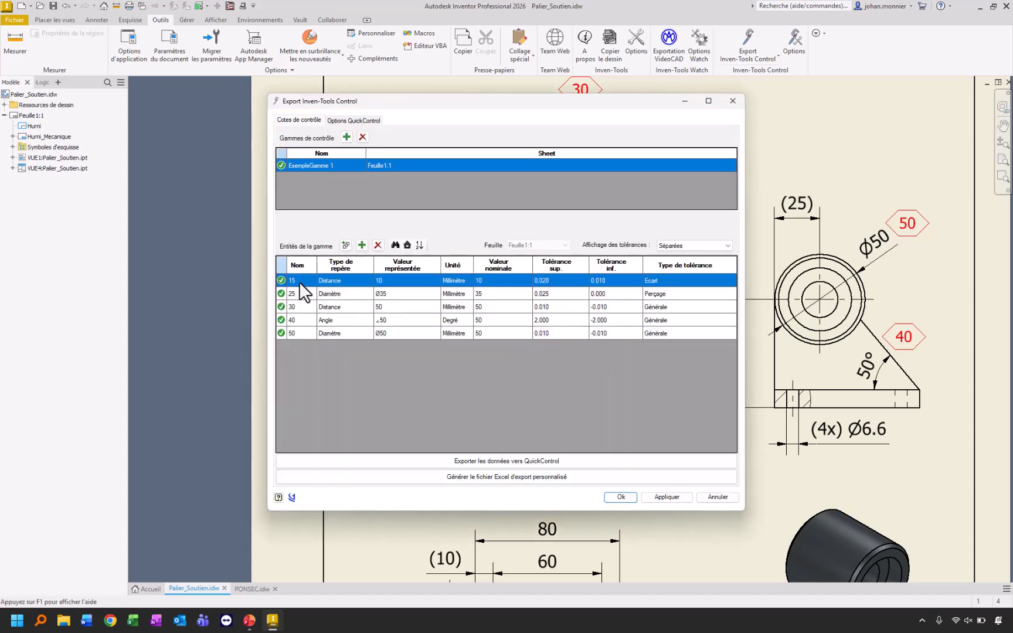
click(733, 101)
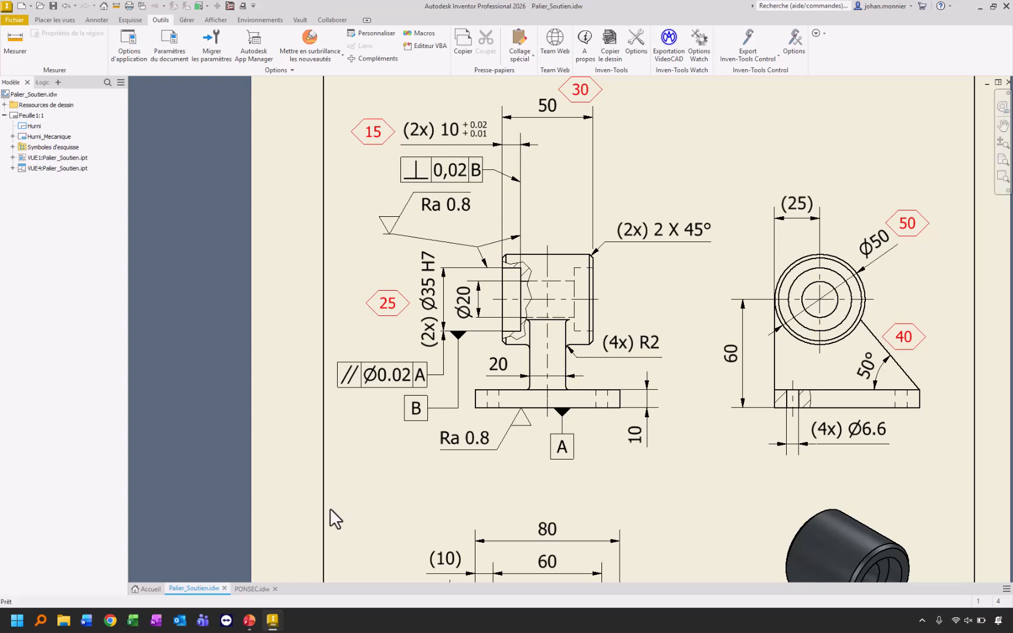
Step: Open the Palier_Soutien.ipt part from the drawing's VUE4 and set the Extrusion3 distance to 45 mm
click(13, 169)
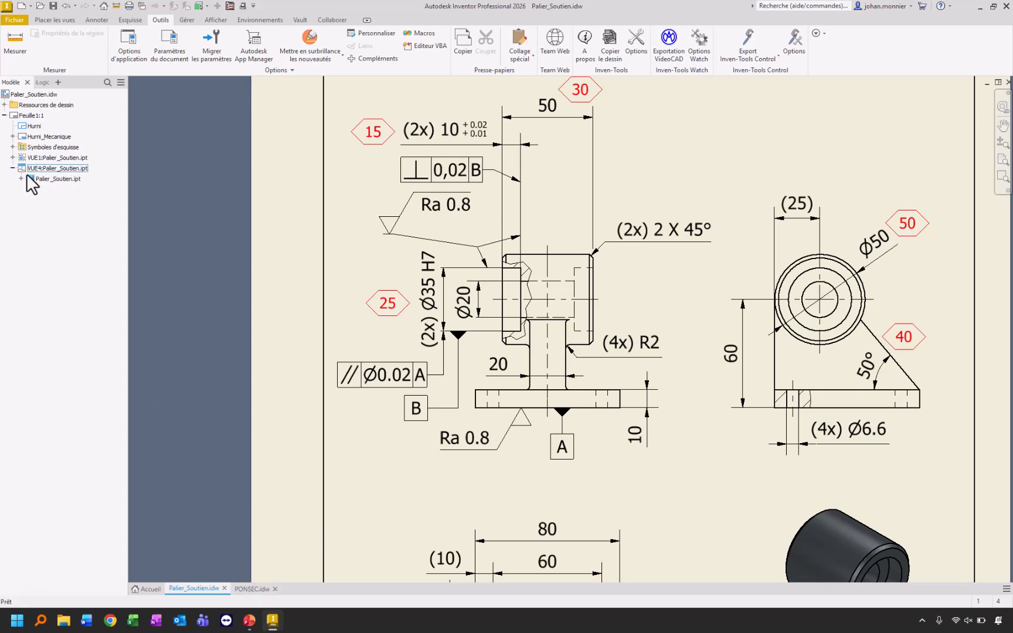
right_click(37, 177)
click(65, 256)
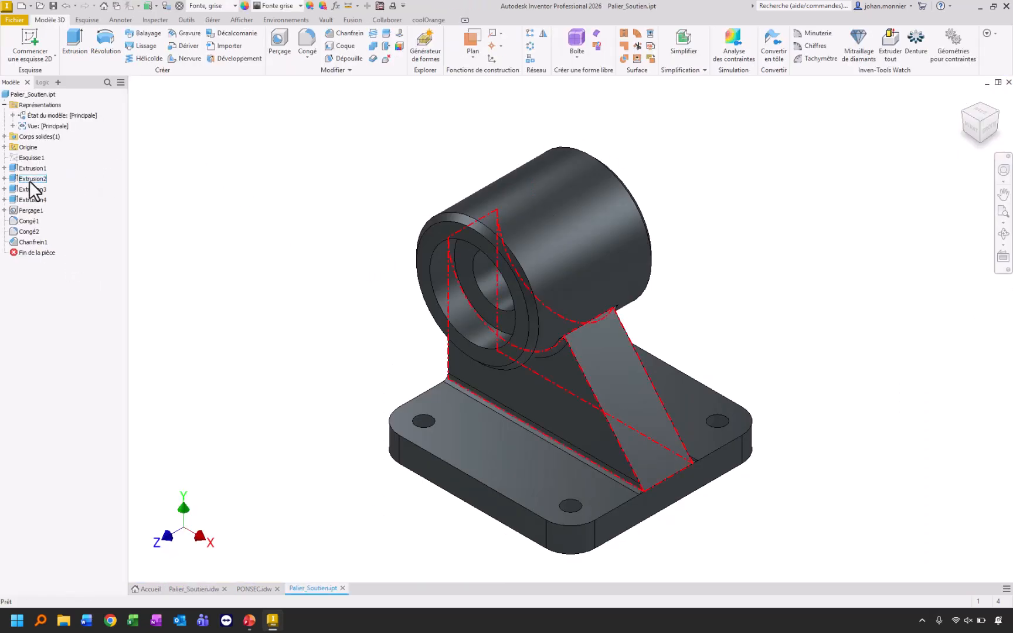
double_click(30, 189)
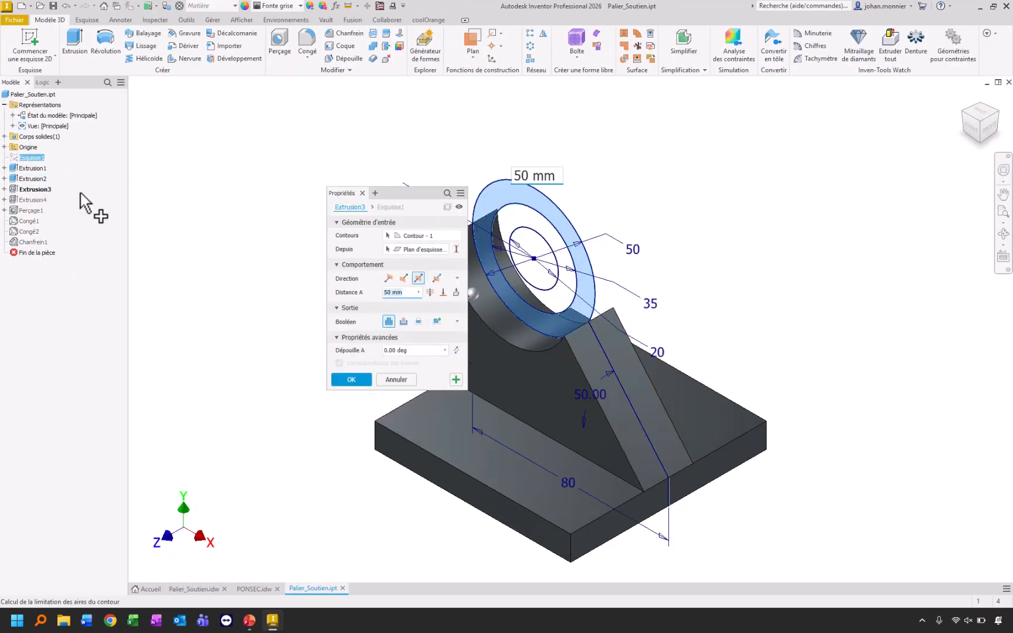
click(409, 292)
text(45)
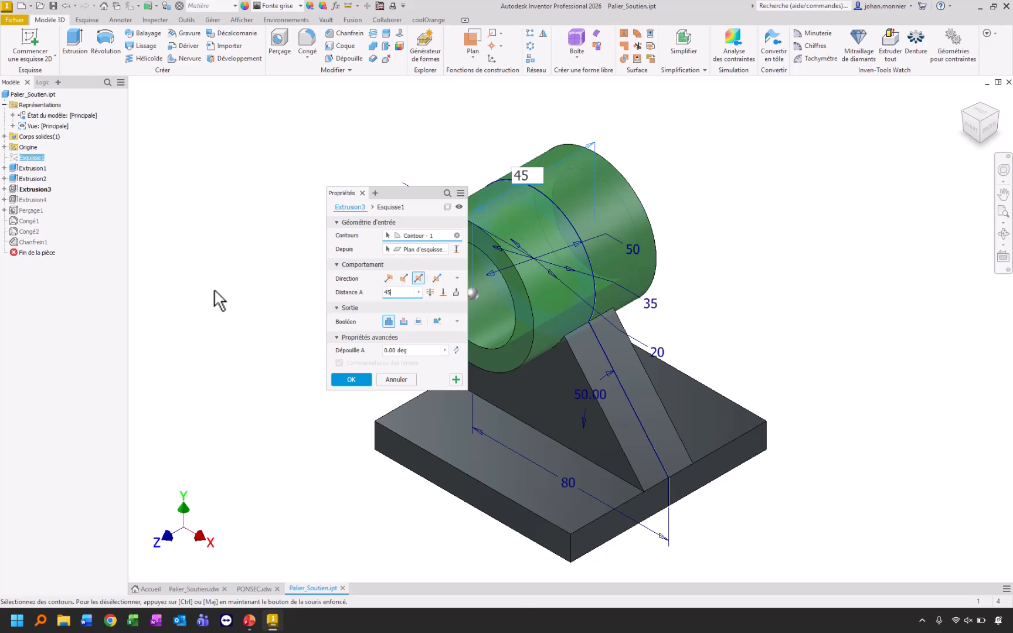
key(Return)
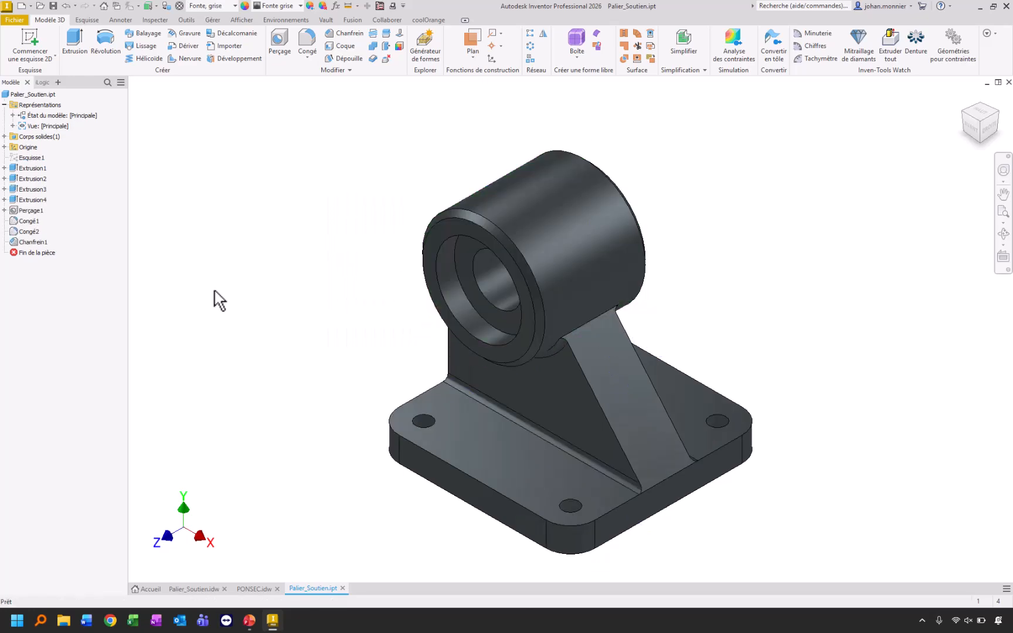
Step: Return to the Palier_Soutien drawing and set the upper deviation of the (2x) 7.5 dimension to 0.03
click(206, 589)
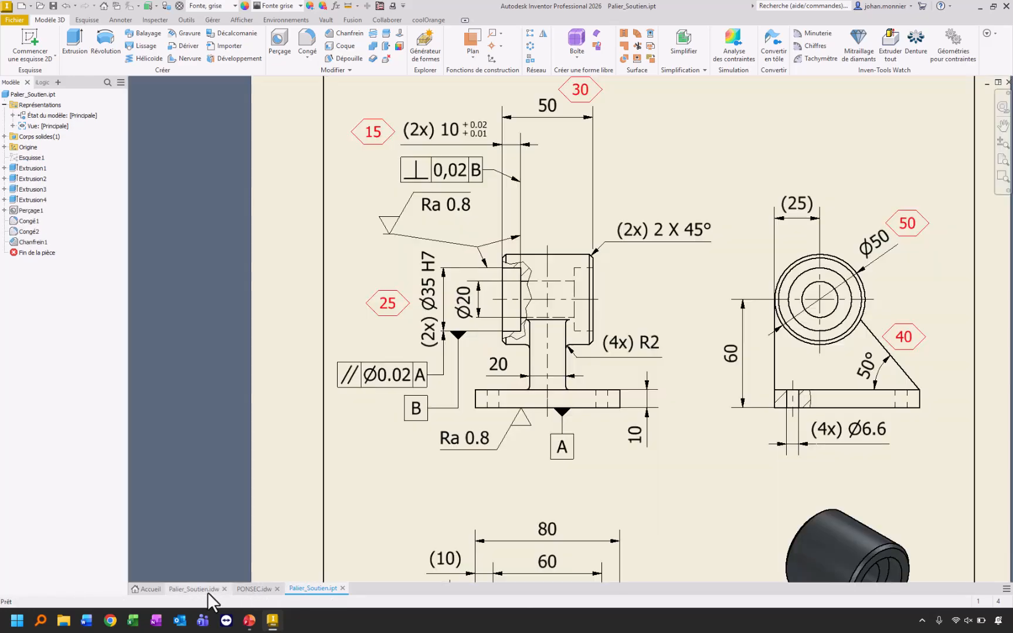
right_click(476, 127)
click(459, 138)
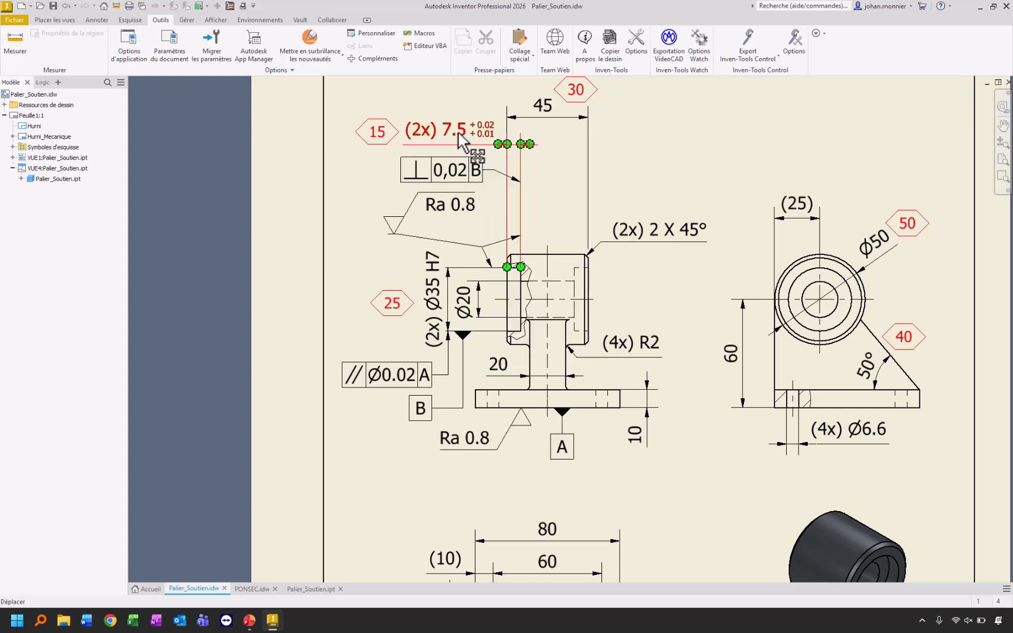
double_click(467, 135)
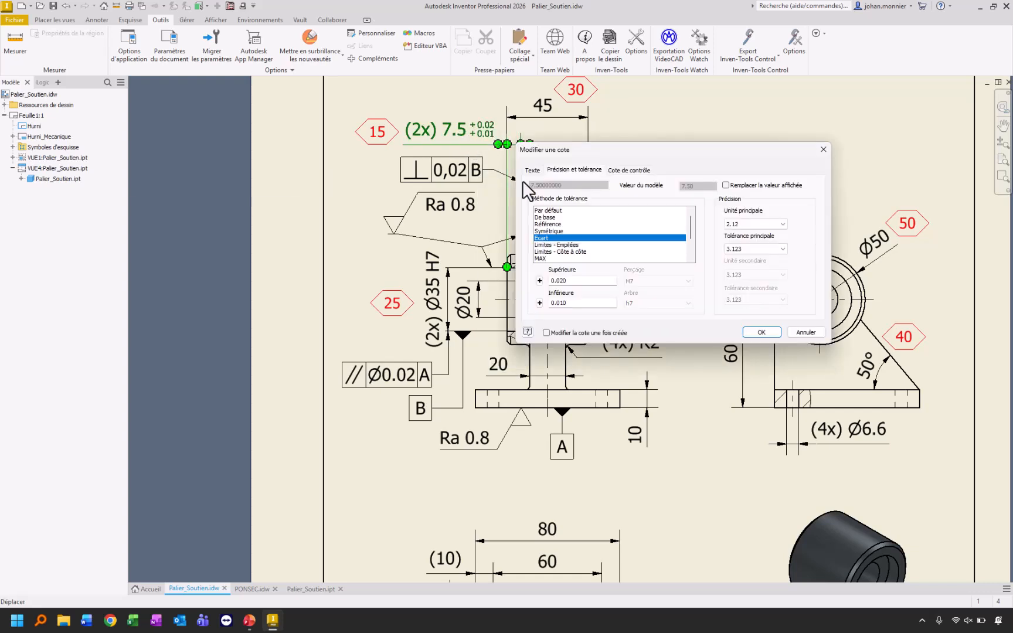
double_click(576, 281)
text(0.03)
click(762, 332)
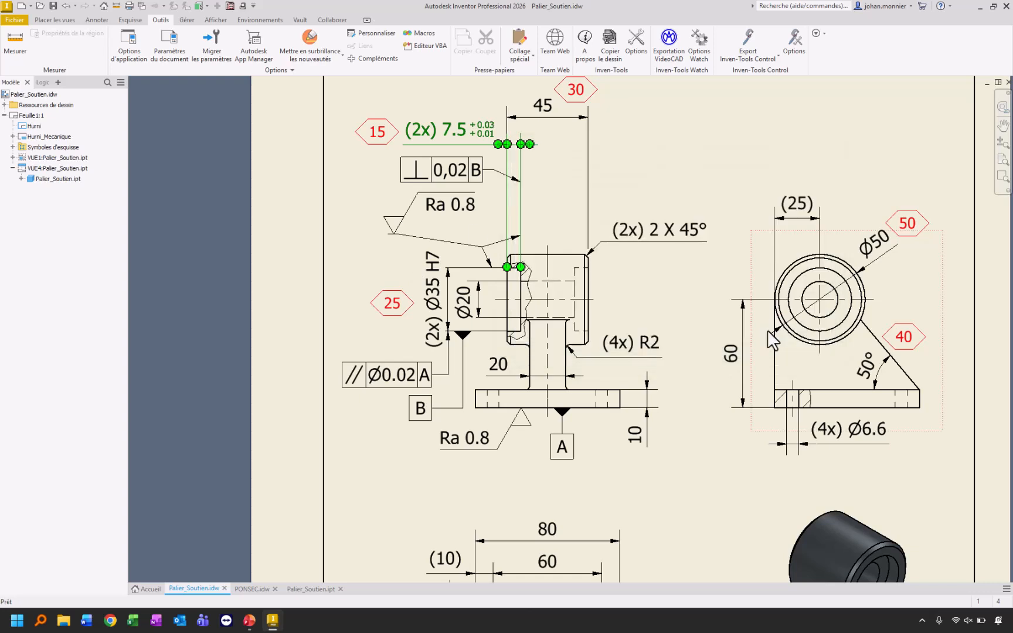
click(713, 111)
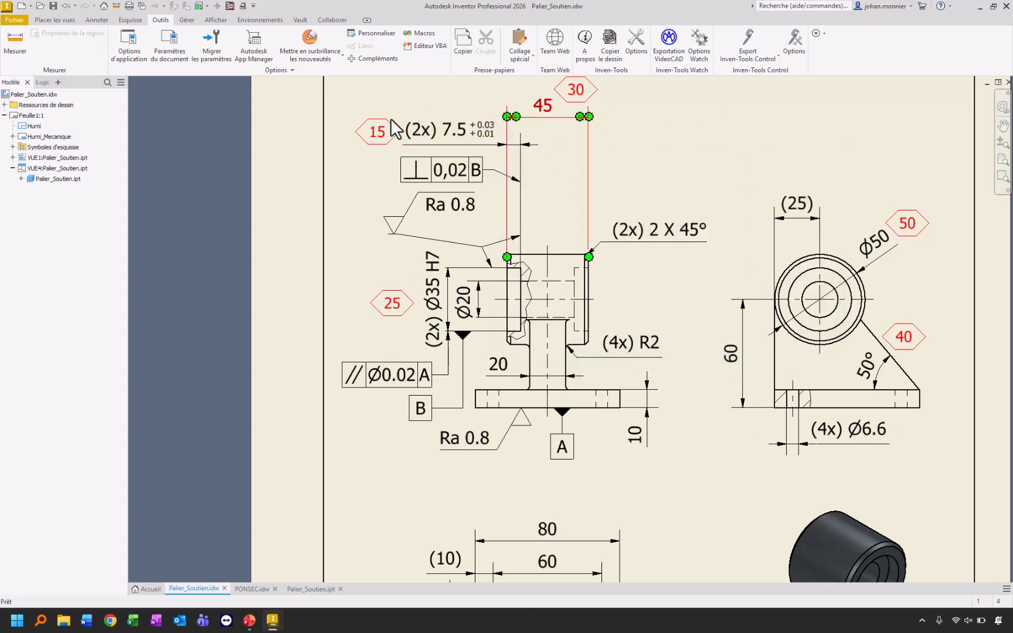
Step: Reopen the Inven-Tools Control export for ExempleGamme 1 and set the tolerance display to Groupées
middle_drag(731, 118, 726, 133)
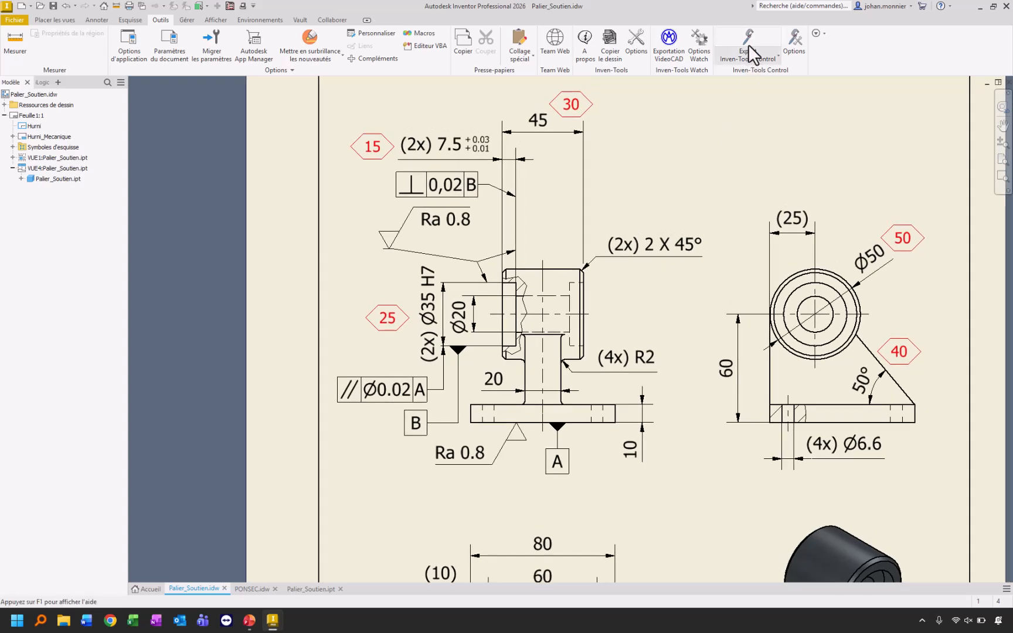
click(747, 42)
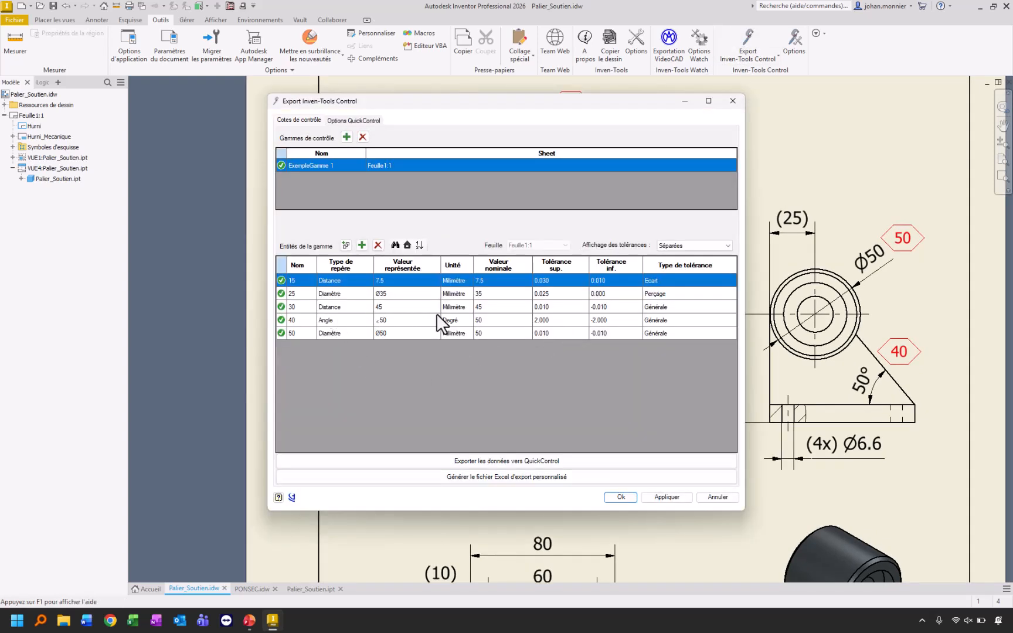
click(675, 242)
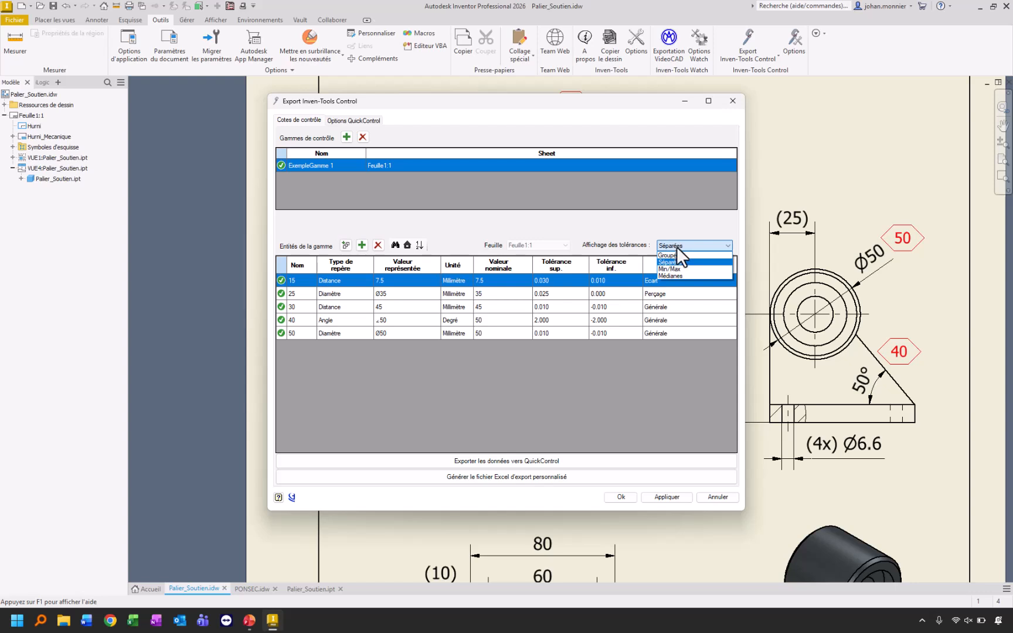
click(678, 252)
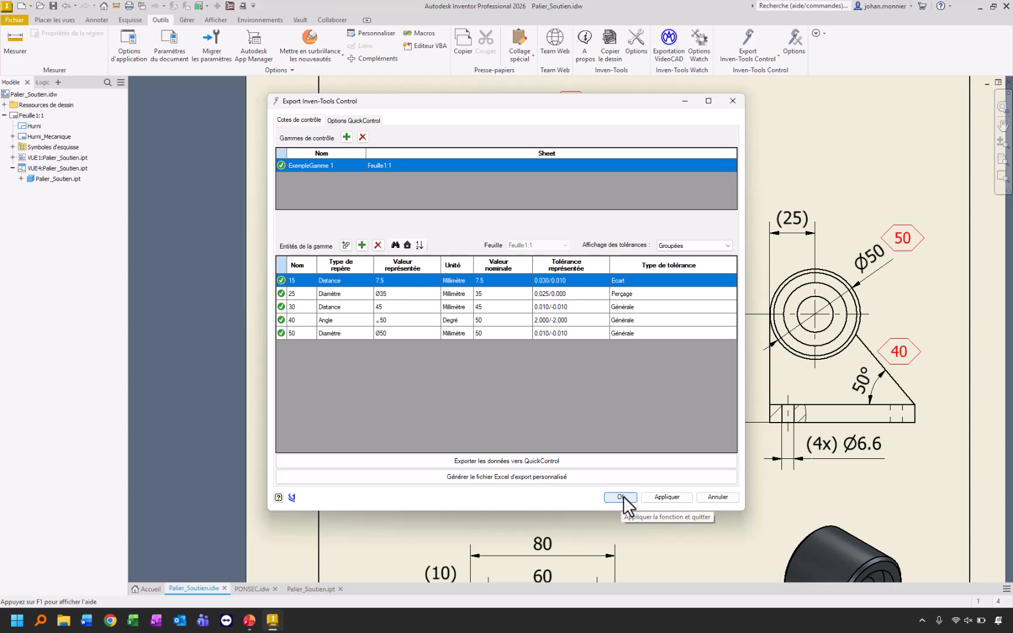
Step: Generate the custom Excel export without opening its location, review header cells A1:B4, then close the workbook and accept the export dialog
click(502, 477)
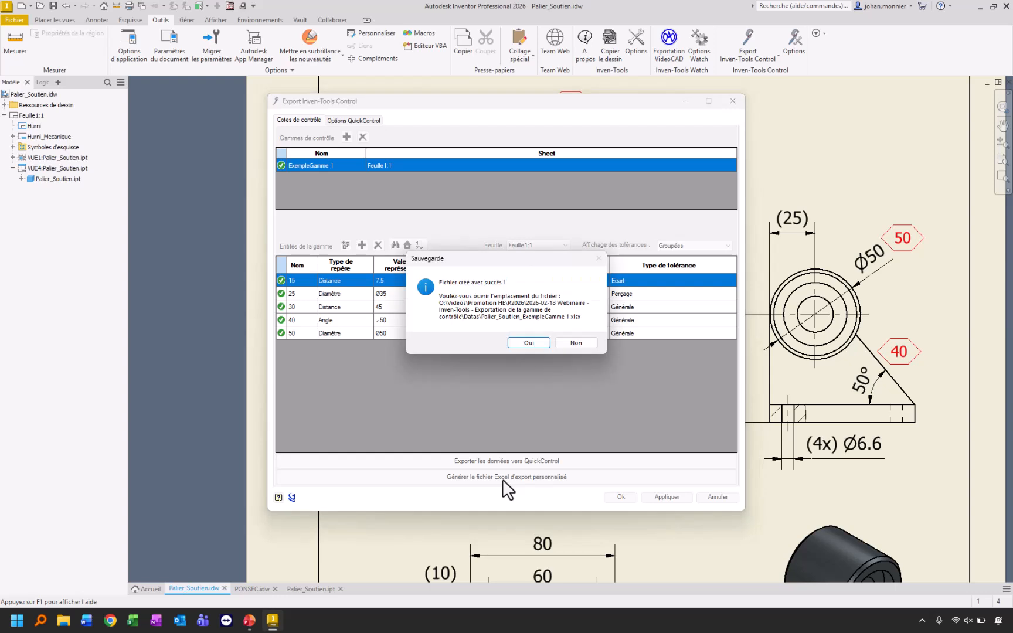
click(572, 343)
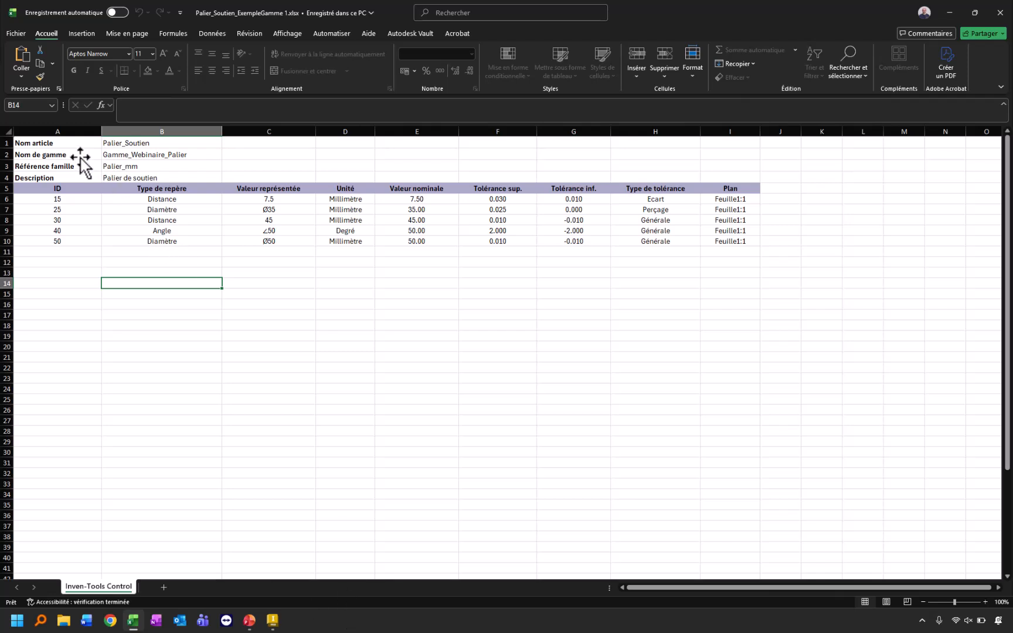
drag(68, 143, 157, 179)
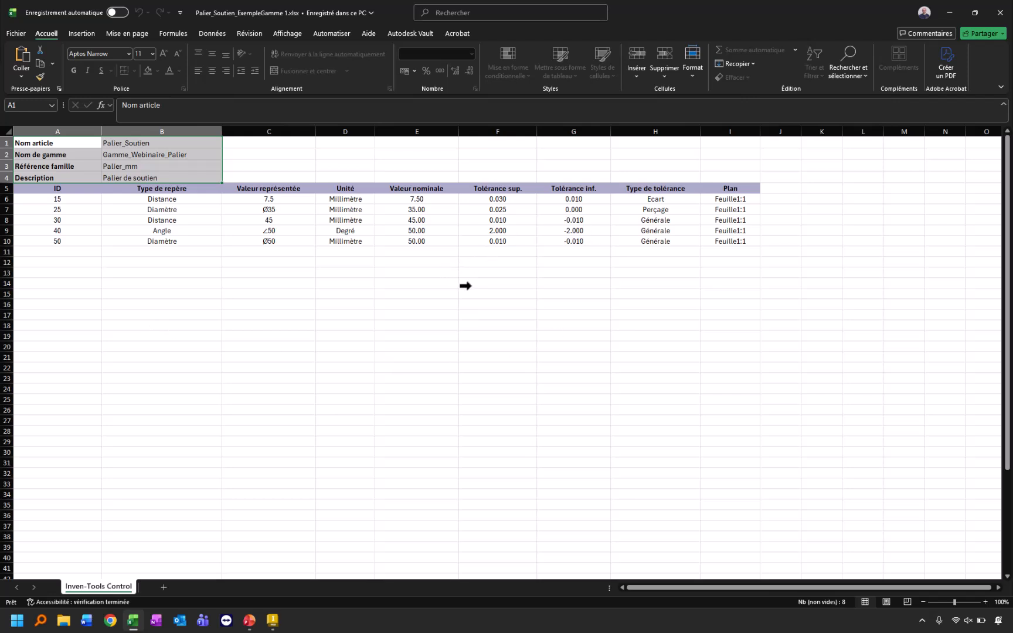
click(996, 22)
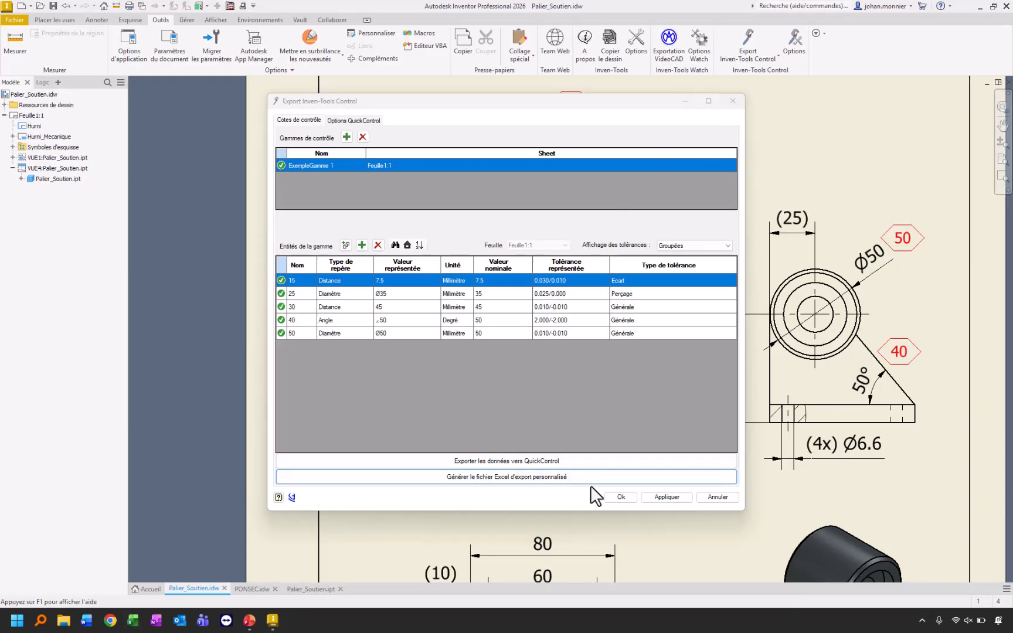
click(617, 496)
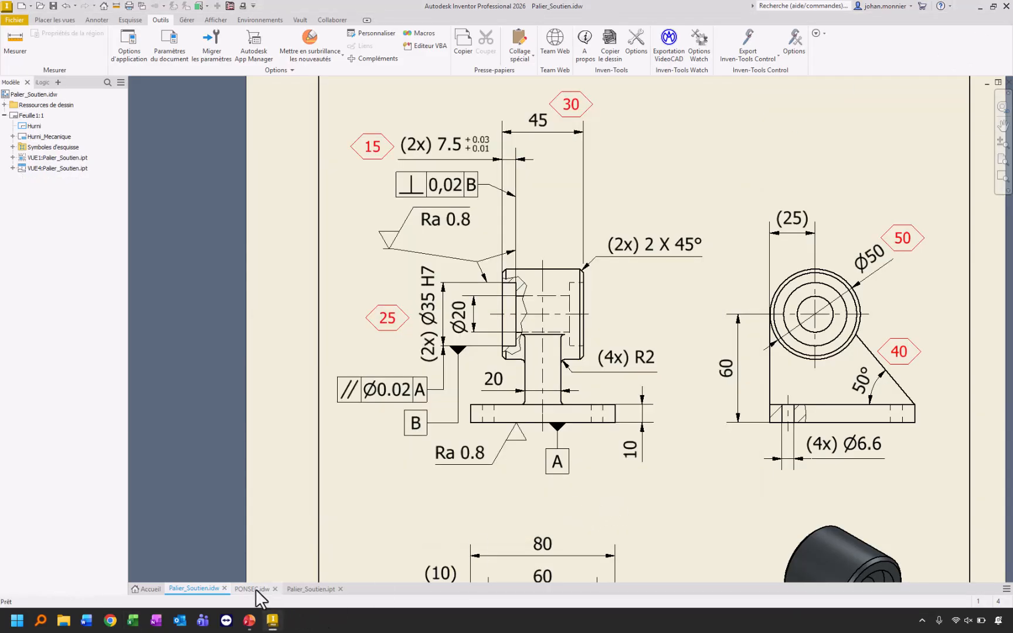
Step: Switch to the PONSEC drawing and examine the micron tolerances on the Position 3 Ø1,200 dimension and the H 0,48 note
click(250, 589)
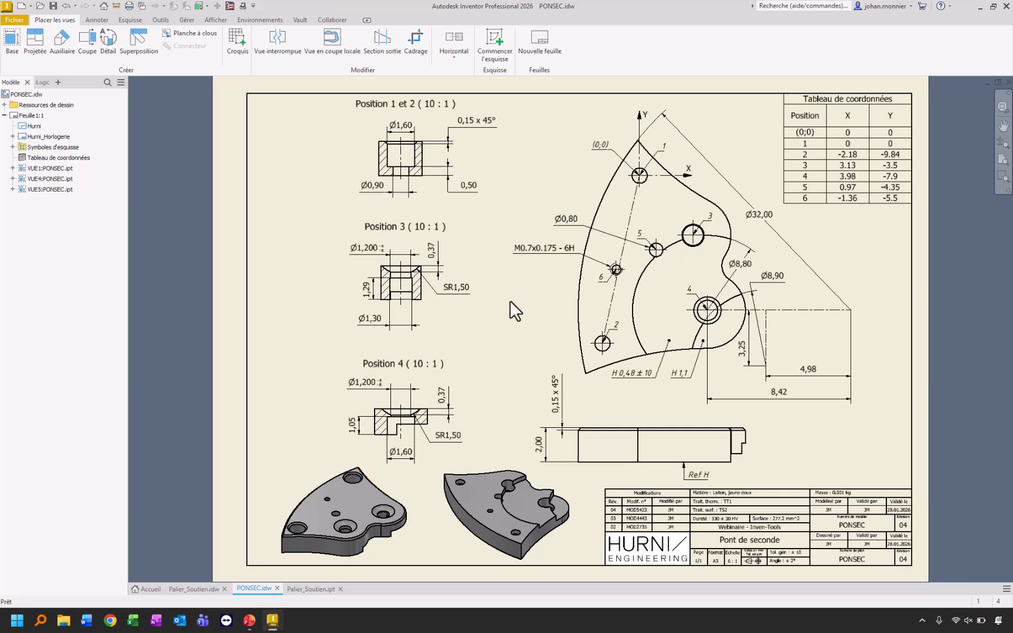
scroll(371, 236, down, 5)
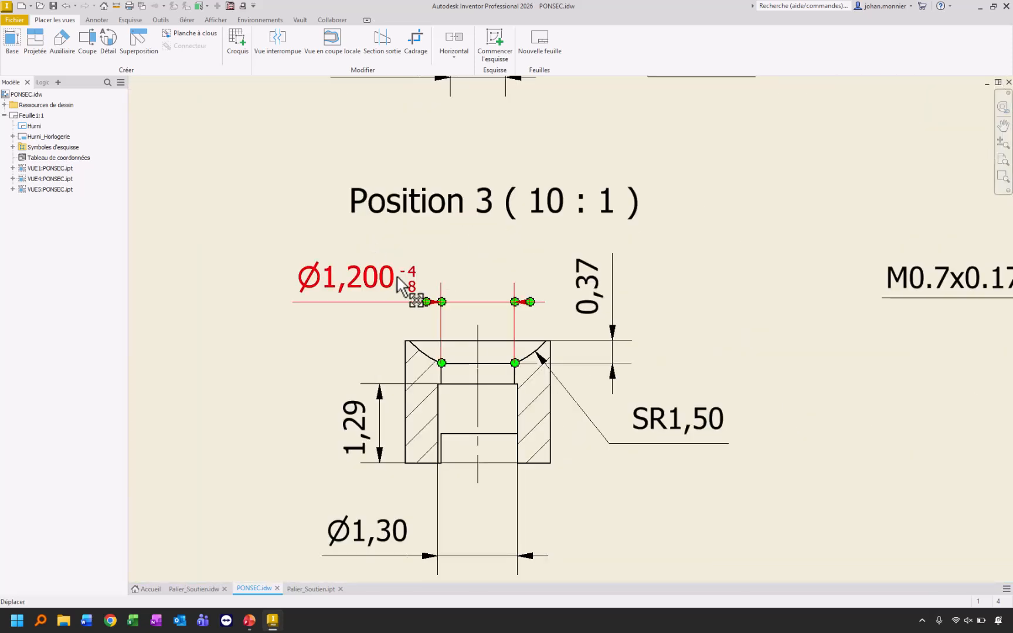
scroll(492, 302, up, 6)
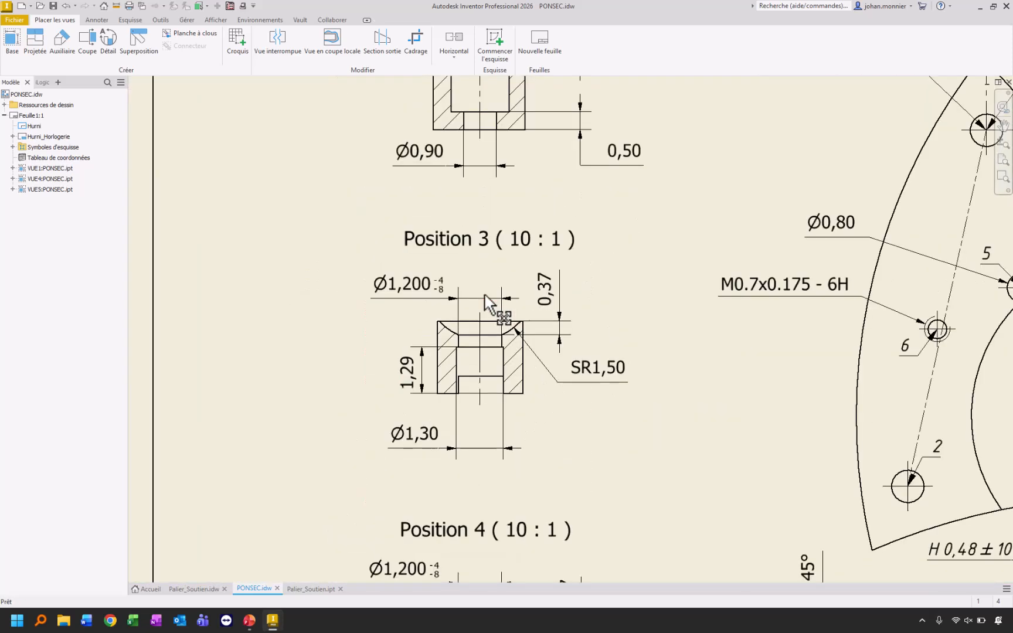
scroll(789, 435, down, 3)
scroll(719, 395, down, 3)
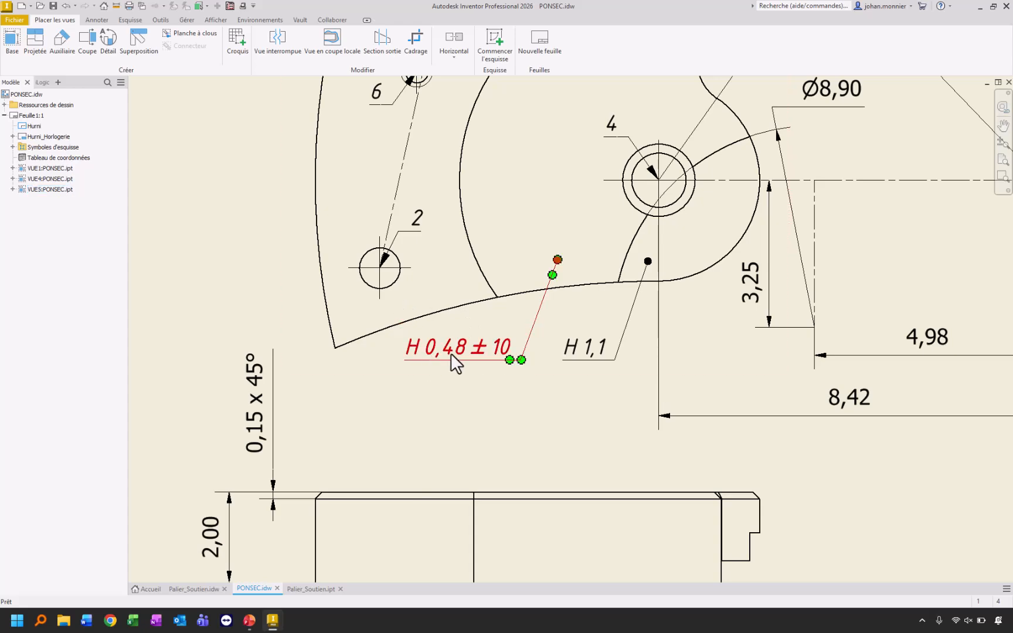
scroll(506, 374, up, 5)
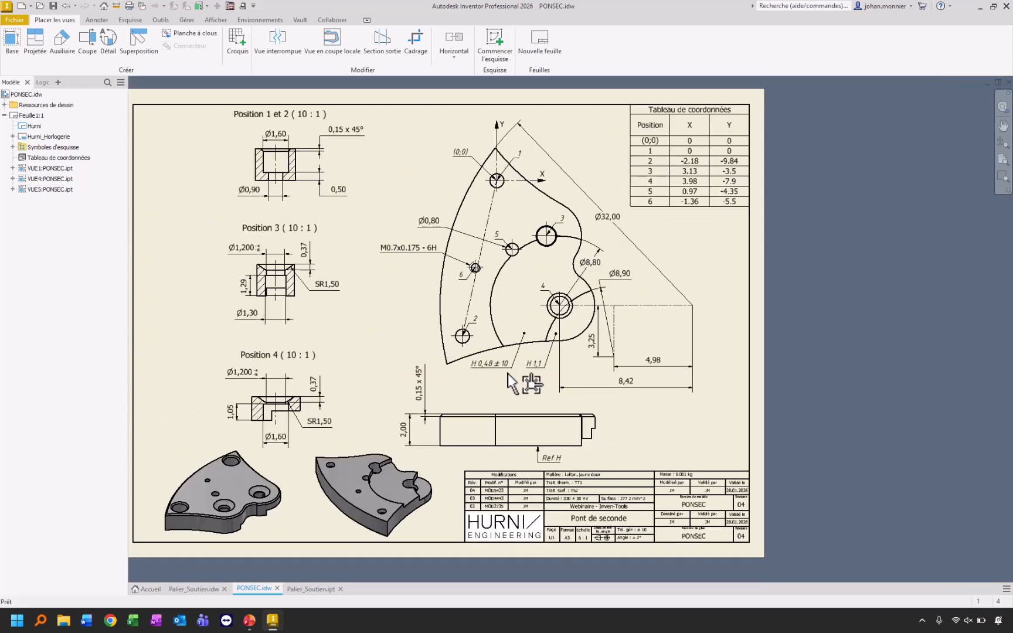
middle_click(419, 217)
middle_click(419, 217)
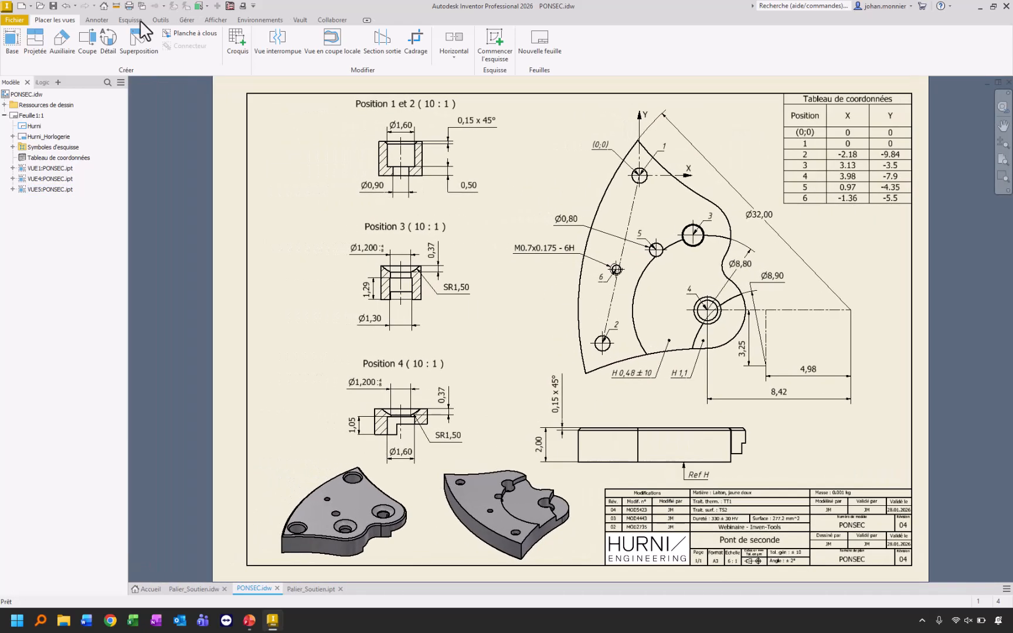
Step: In the Inven-Tools Control export options for PONSEC, set the symmetric general linear tolerance to ±10 and apply it
click(155, 22)
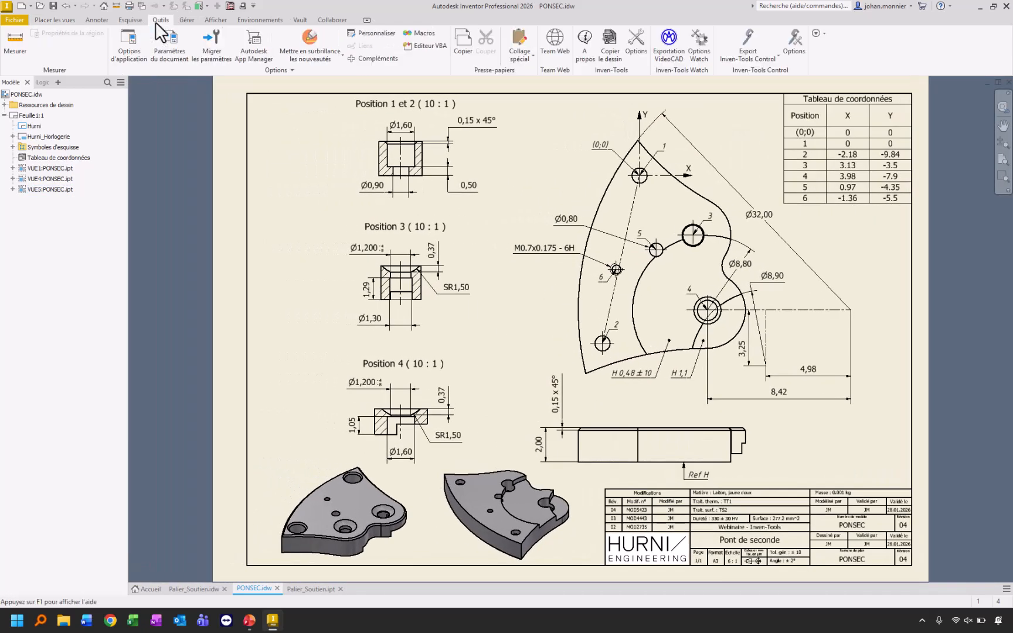
click(753, 43)
click(371, 119)
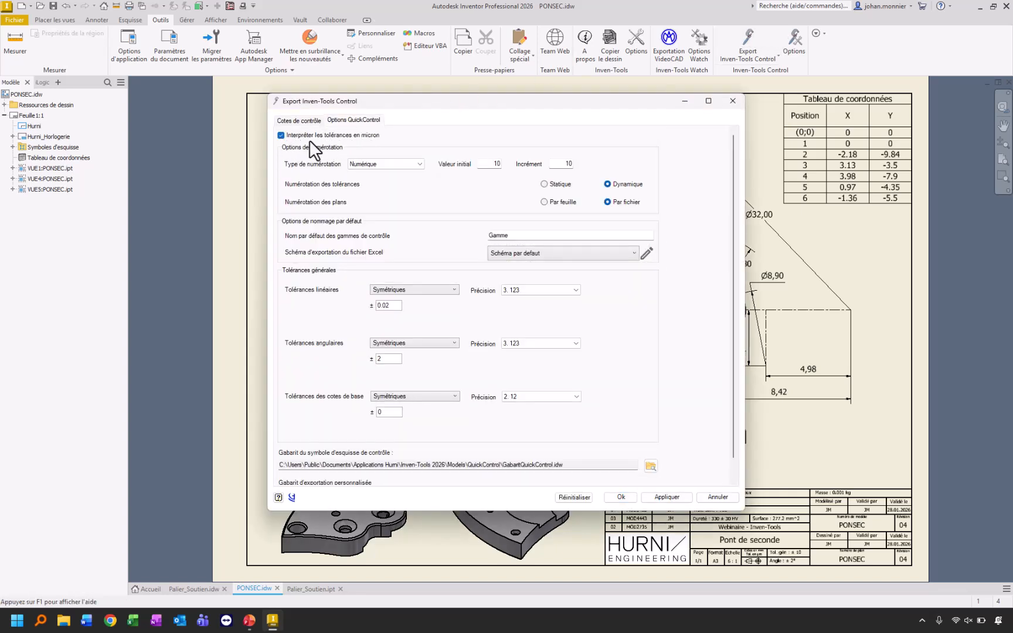
double_click(383, 304)
text(10)
click(661, 496)
Step: Add a control range named Gamme 1 to the PONSEC drawing
click(313, 119)
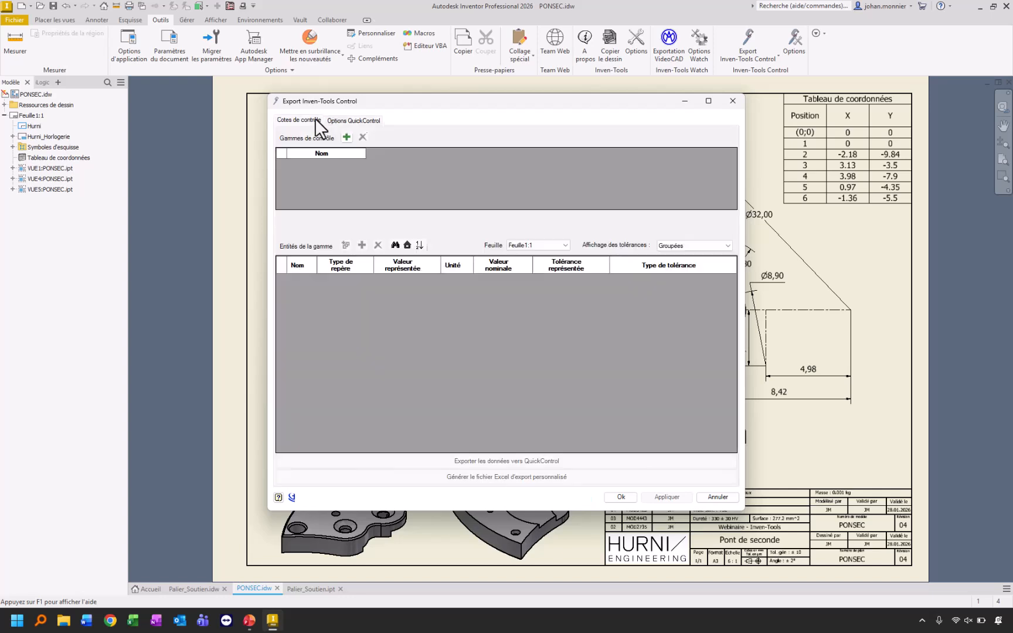
click(342, 139)
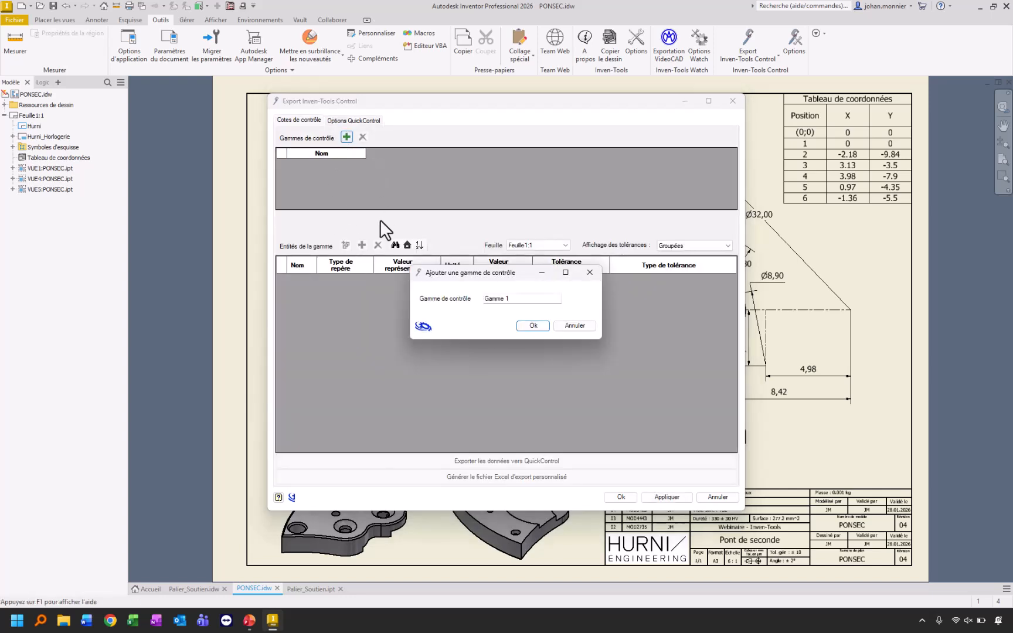
click(531, 326)
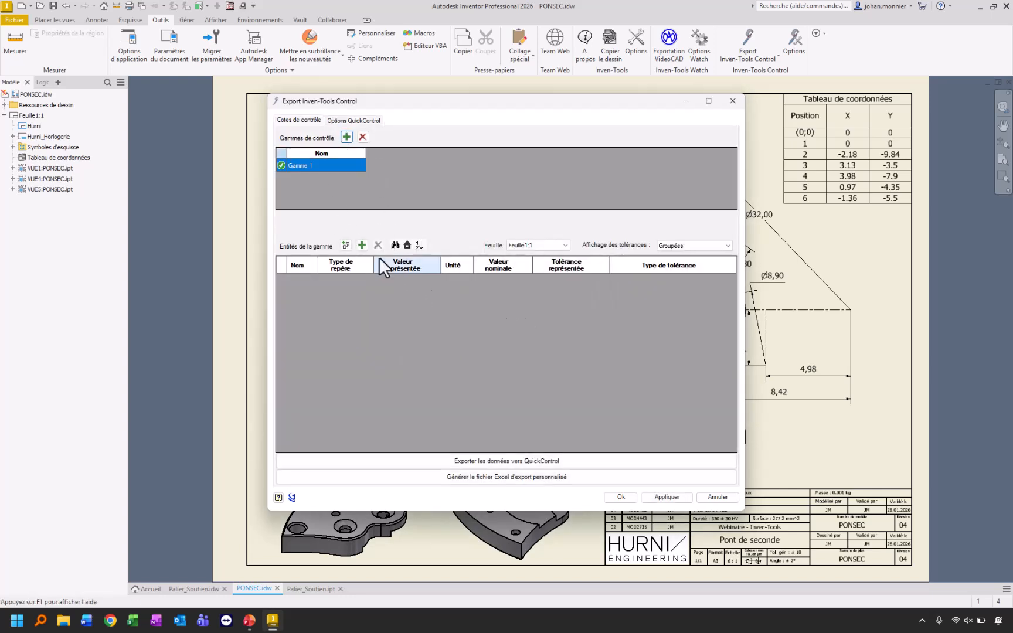
Step: Add Position 3's Ø1,200 and 1,29 dimensions, the H 0,48 ± 10 and H 1,1 notes and the Ø8,80 diameter to Gamme 1
click(362, 245)
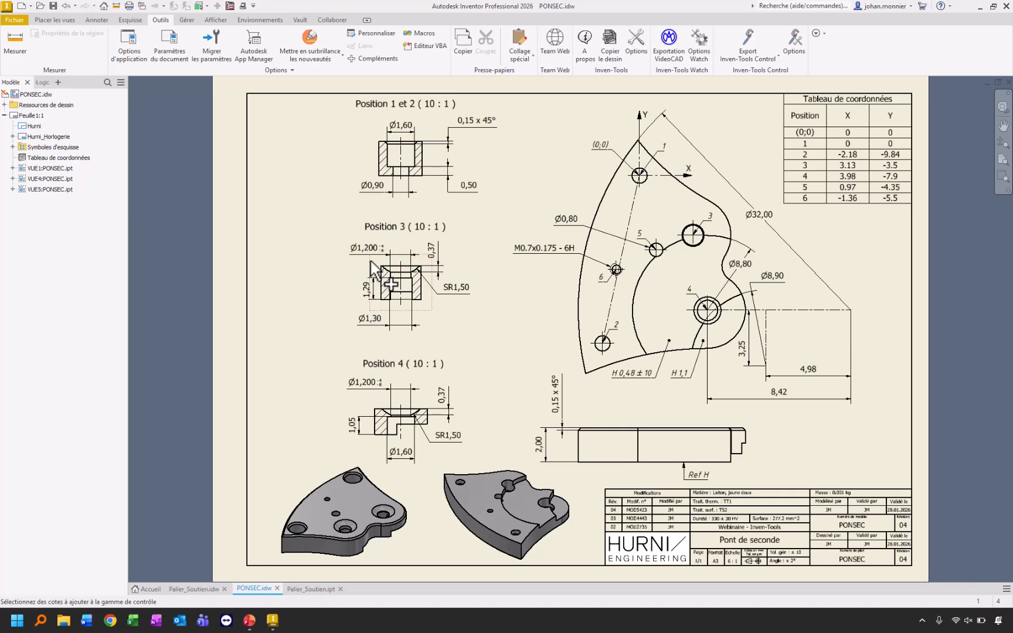
scroll(372, 240, up, 5)
click(371, 240)
click(364, 317)
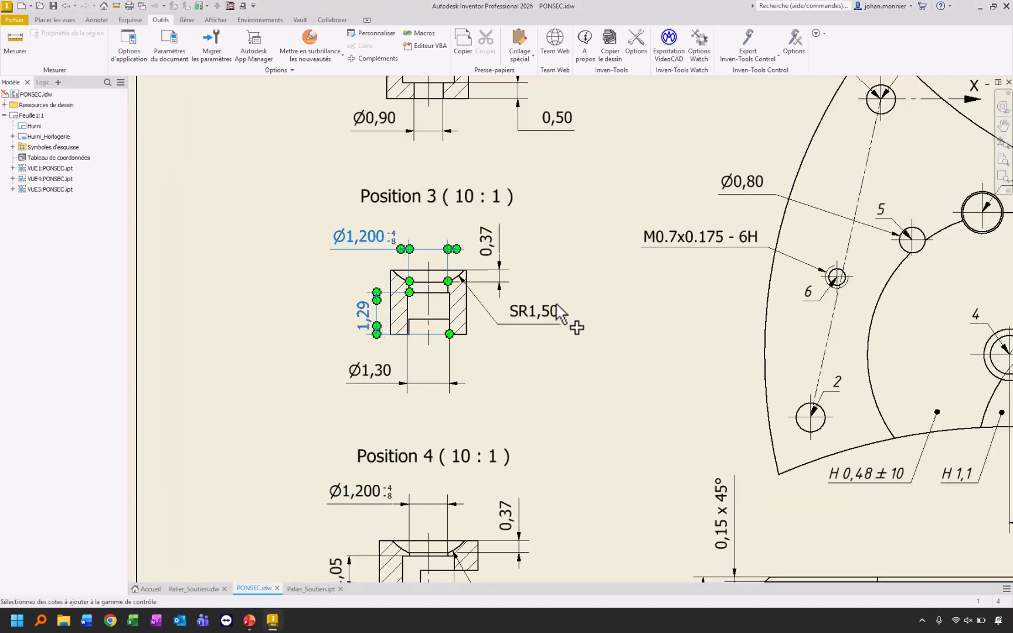
scroll(574, 314, down, 3)
click(752, 406)
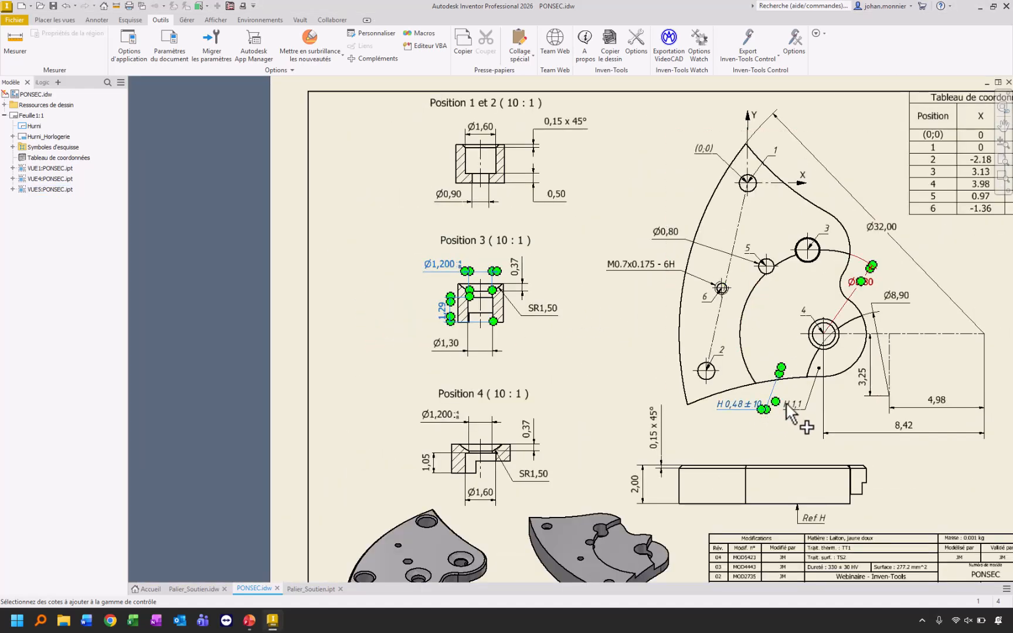
click(794, 403)
click(860, 282)
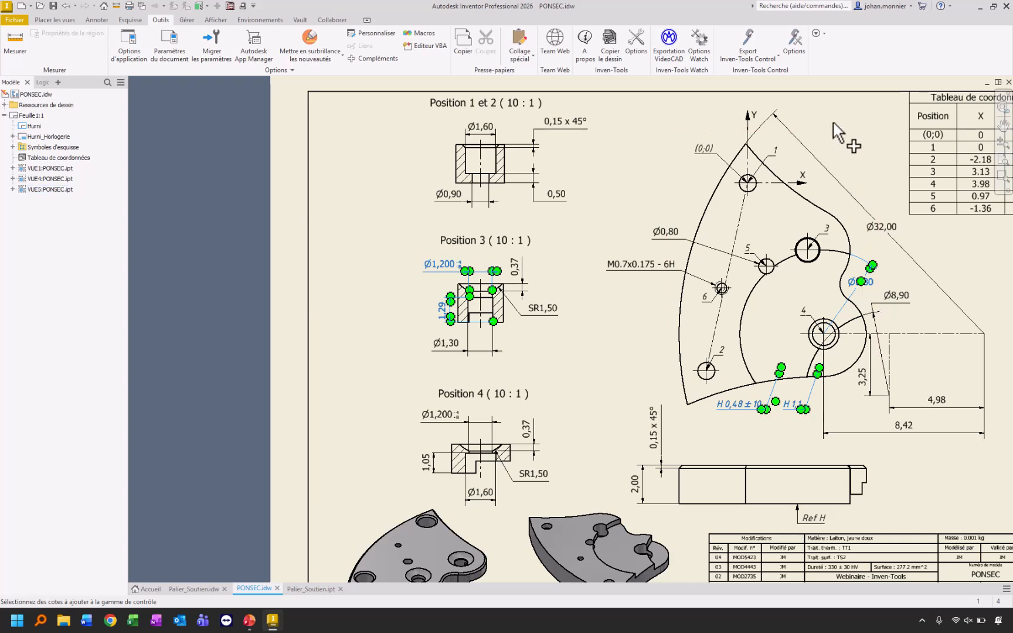
right_click(809, 104)
click(846, 102)
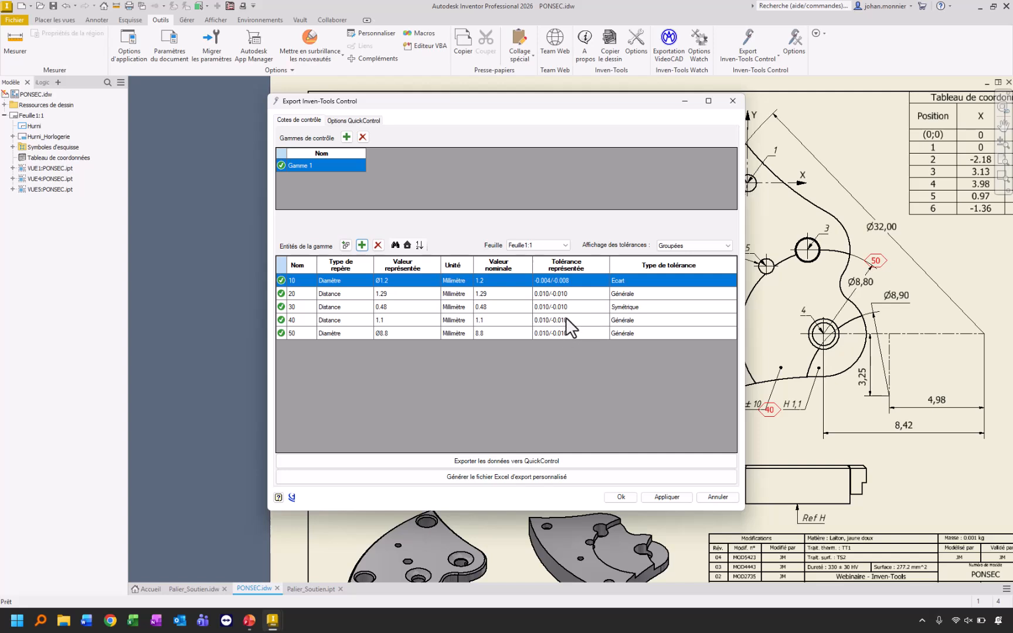
Step: Export Gamme 1 to QuickControl without opening the file location, and generate its custom Excel export file
click(566, 465)
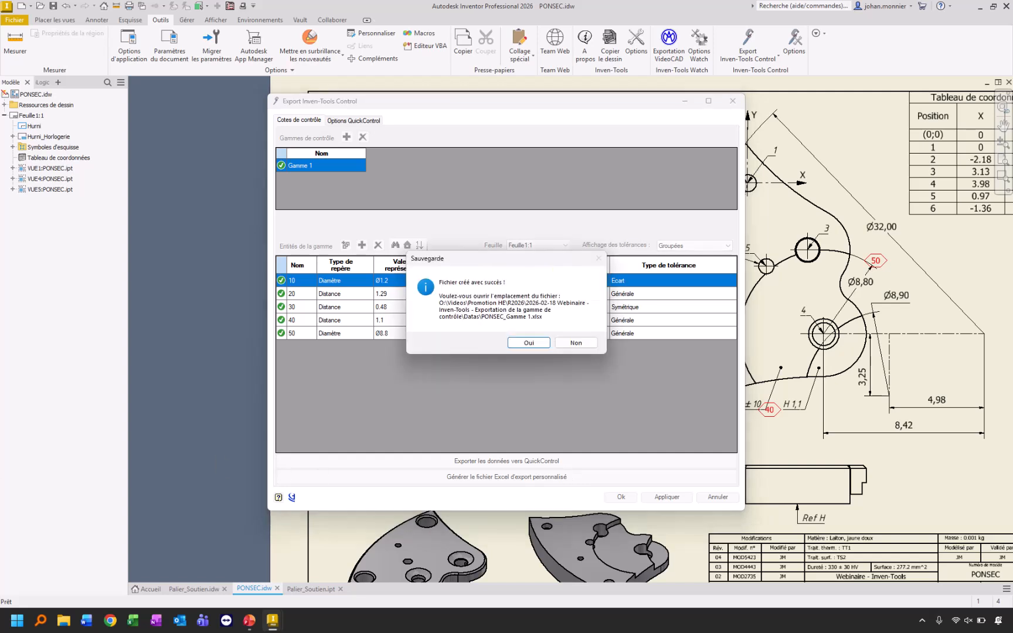
click(586, 343)
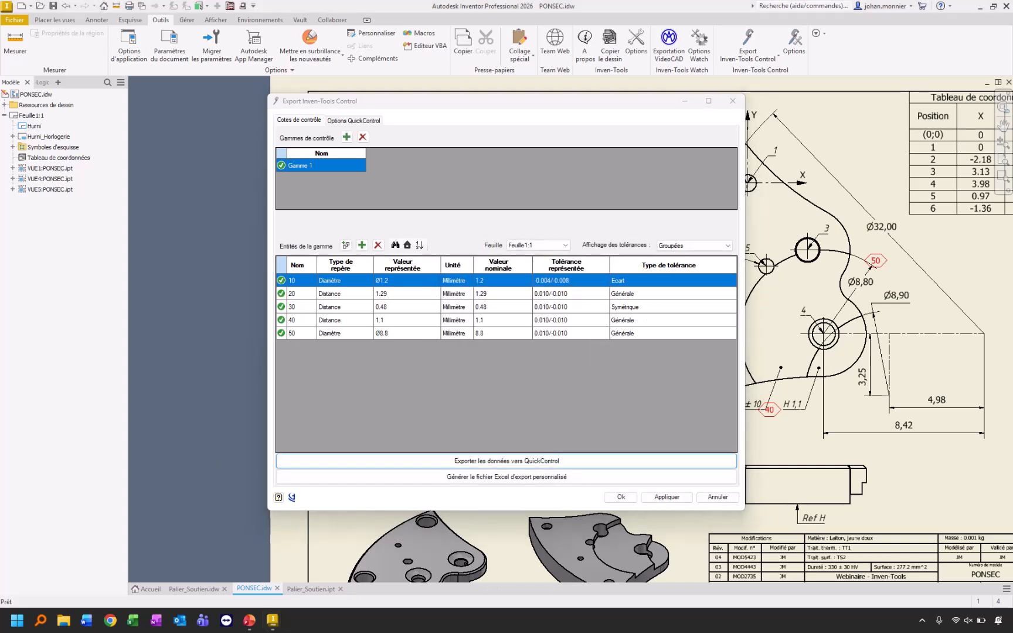
click(476, 476)
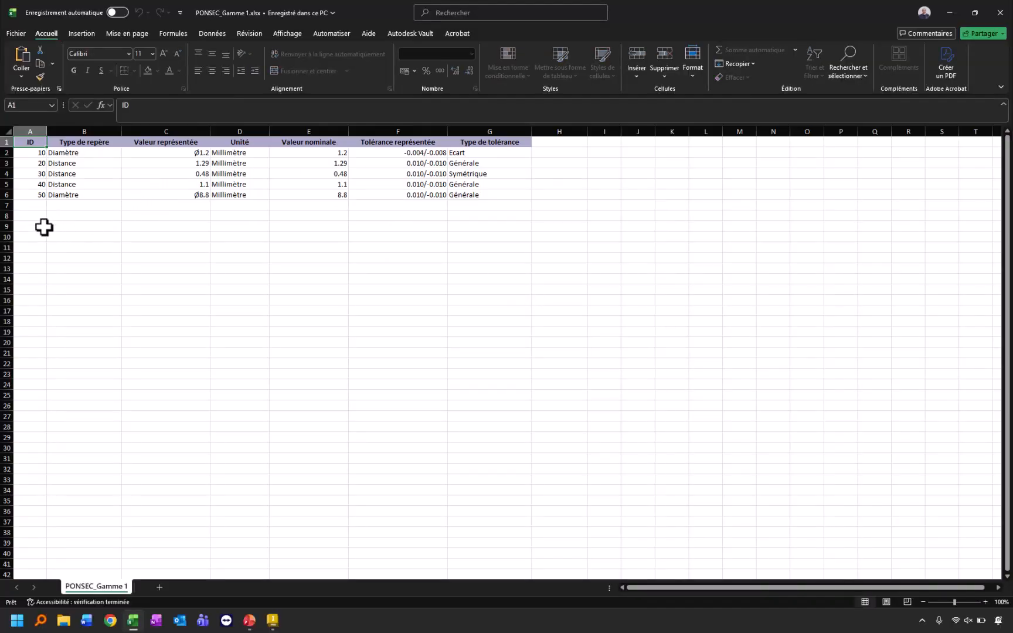
click(999, 12)
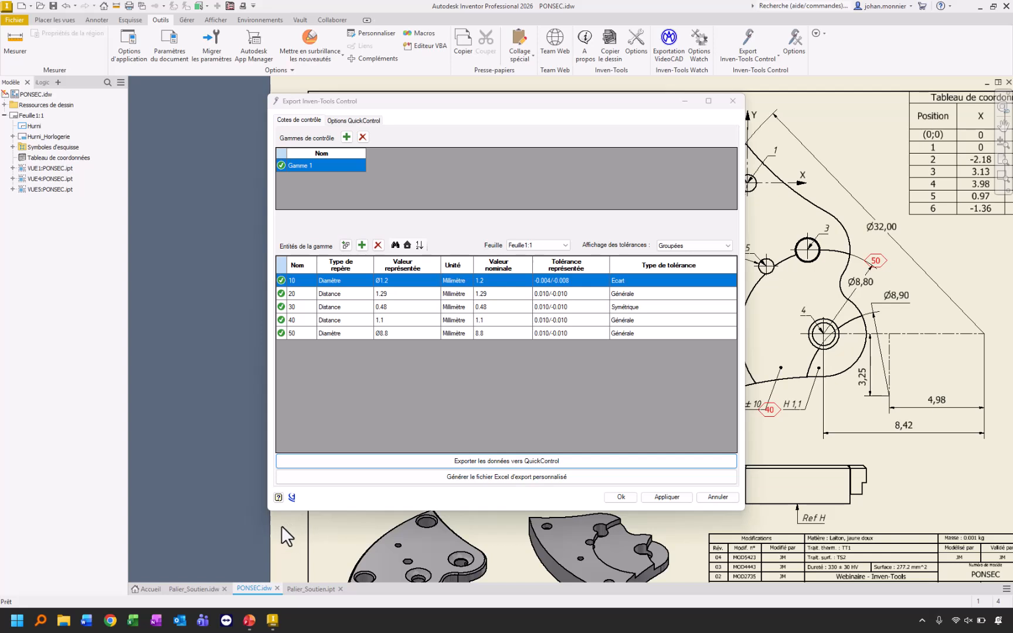
click(633, 495)
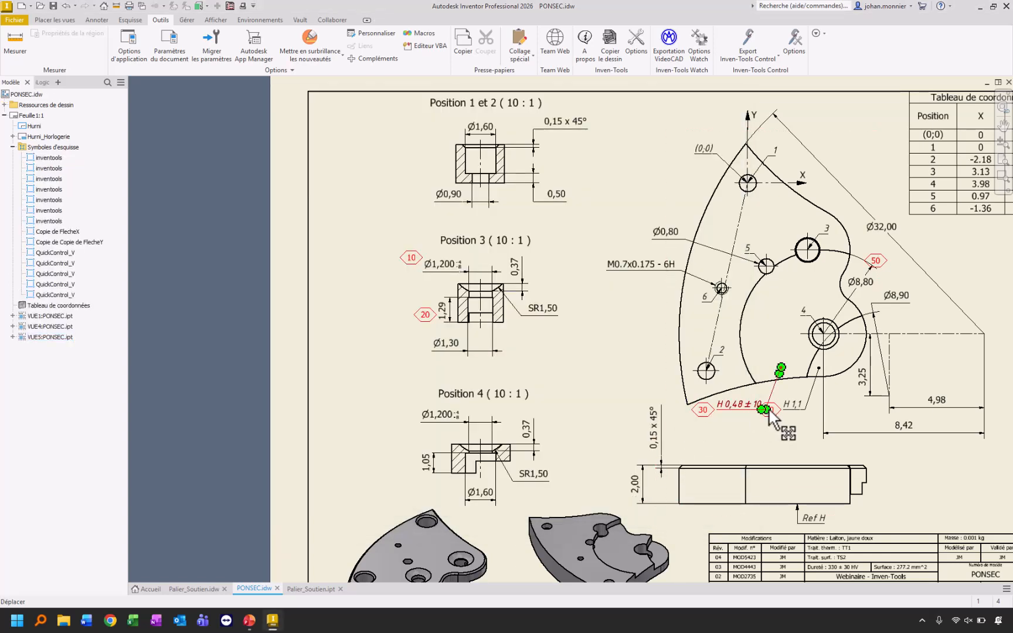
Step: Reposition balloons 30 and 40 beneath the H 0,48 ± 10 and H 1,1 notes
drag(768, 409, 796, 423)
drag(705, 411, 729, 424)
click(543, 366)
Step: Switch to the PowerPoint webinar presentation, start the slide show from slide 20 and open its display settings
click(250, 623)
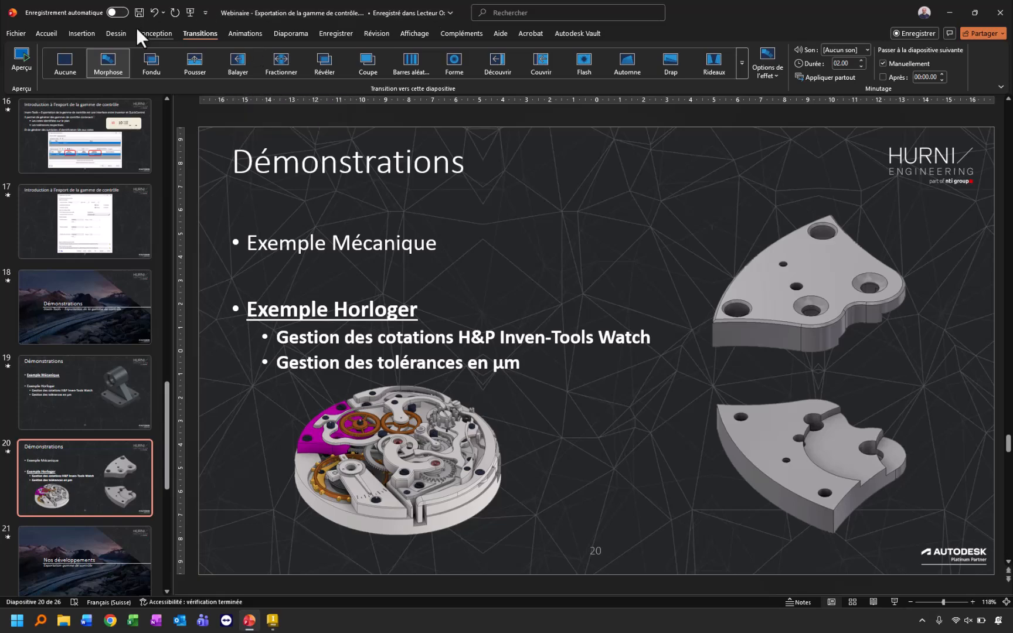
click(895, 602)
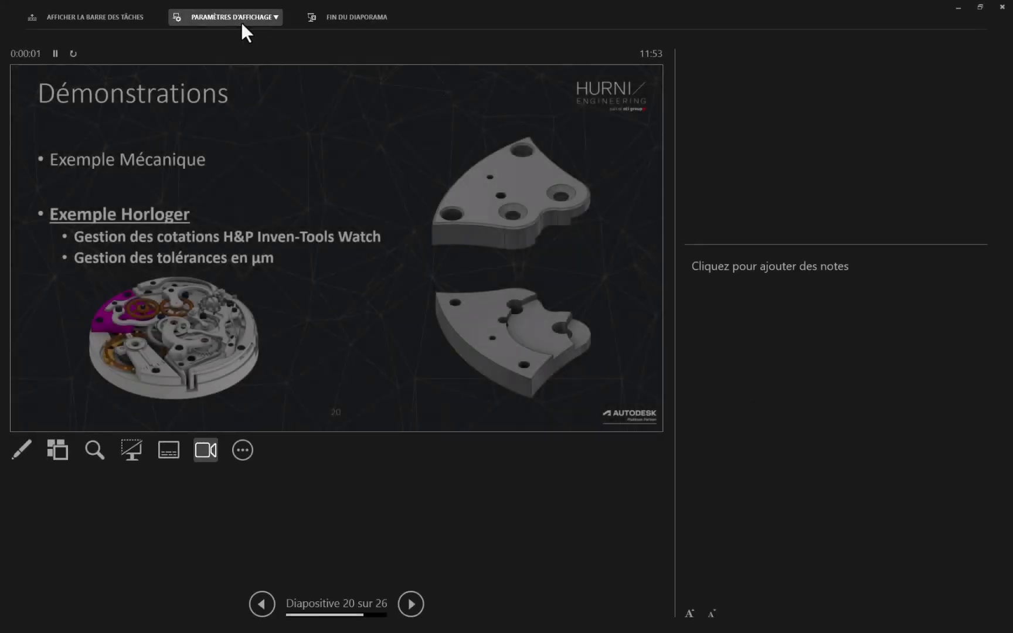
click(240, 19)
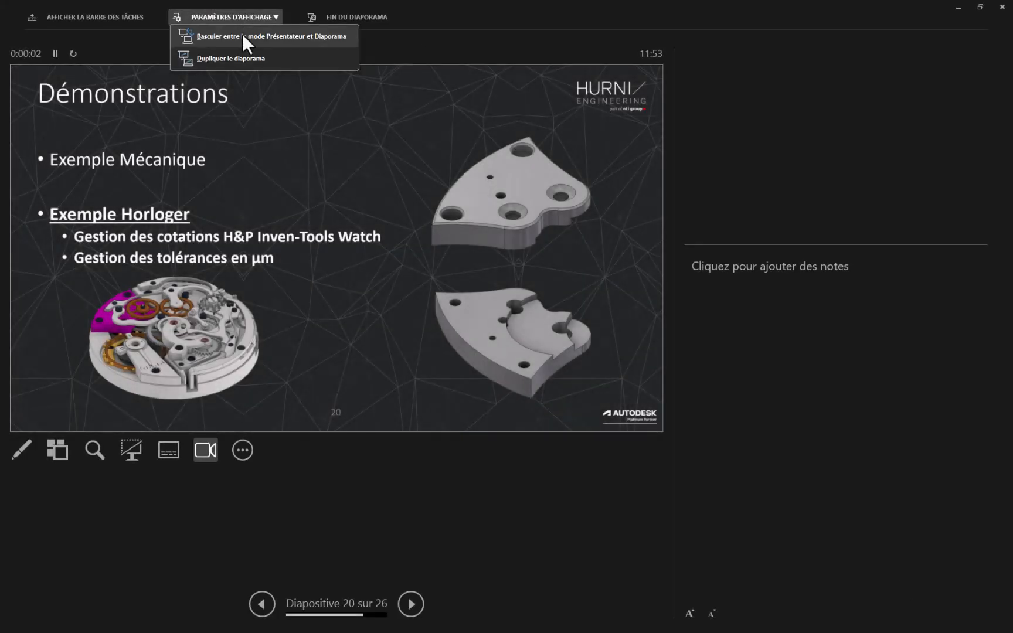